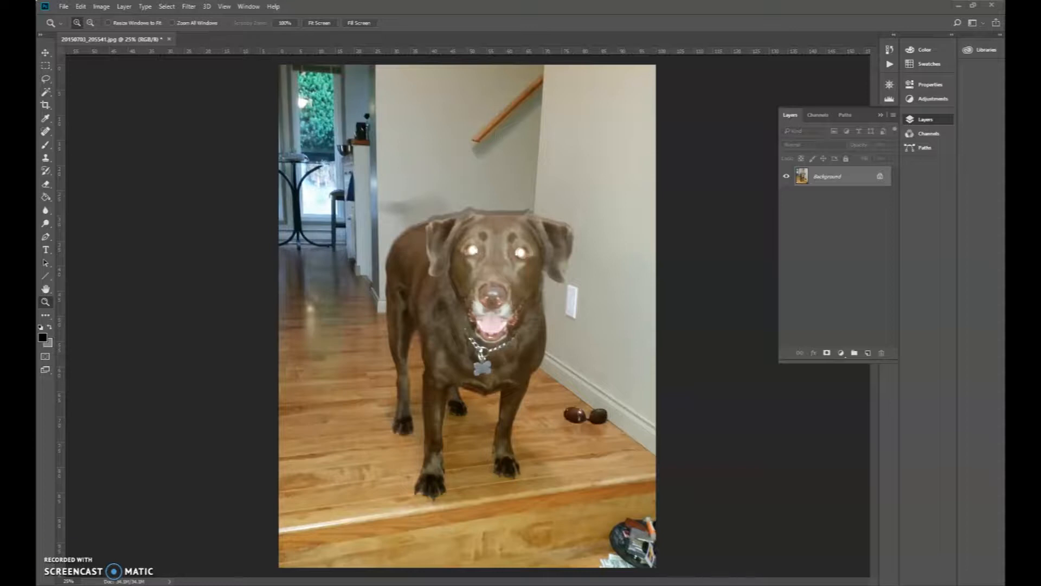
# - Read through the Photoshop Post Processing assignment to examine which adjustment each of the six images requires
pyautogui.moveTo(36, 116); pyautogui.dragTo(453, 63)
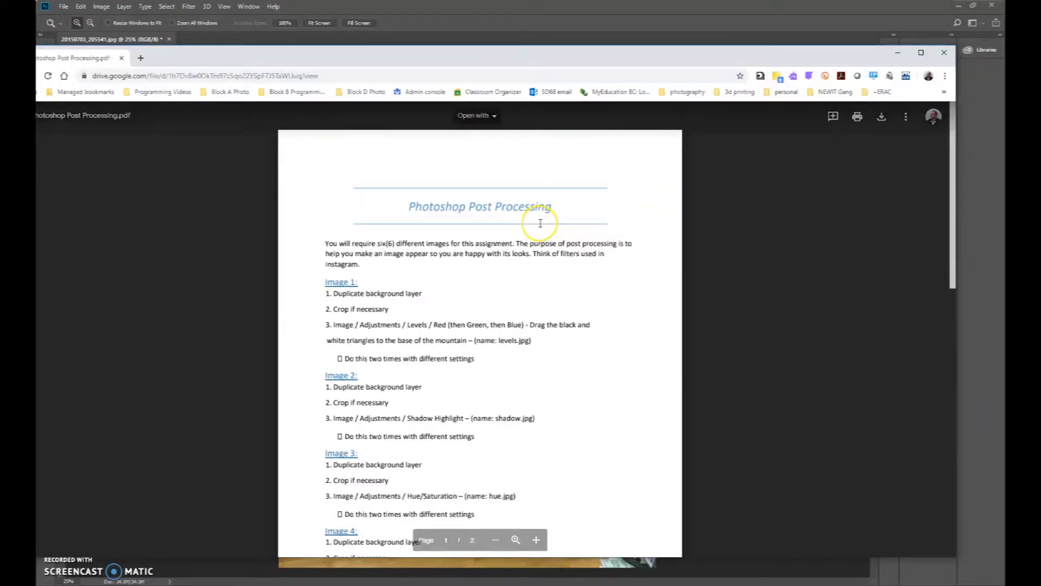
pyautogui.scroll(-2, 541, 223)
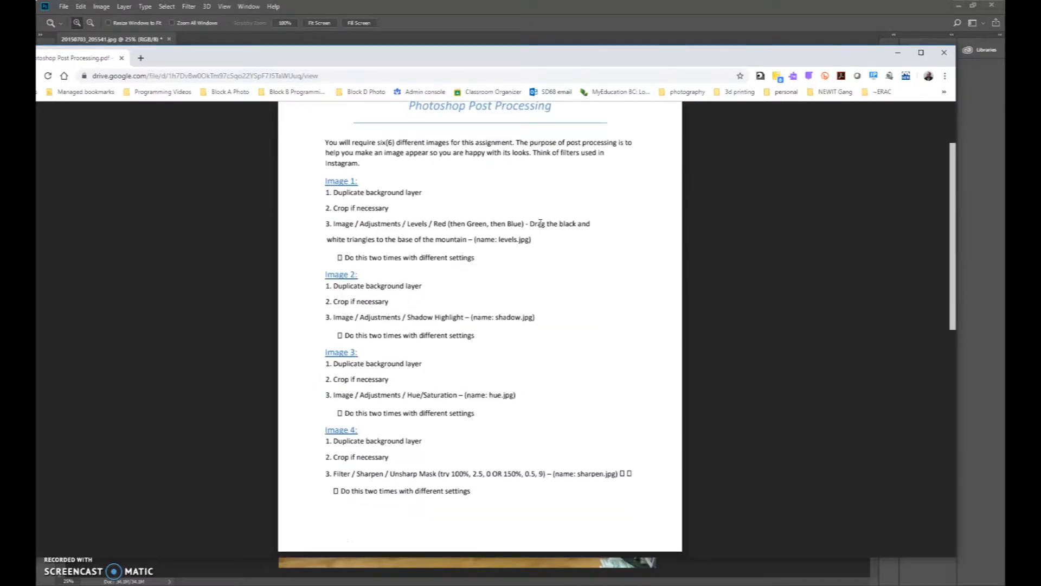
pyautogui.doubleClick(414, 224)
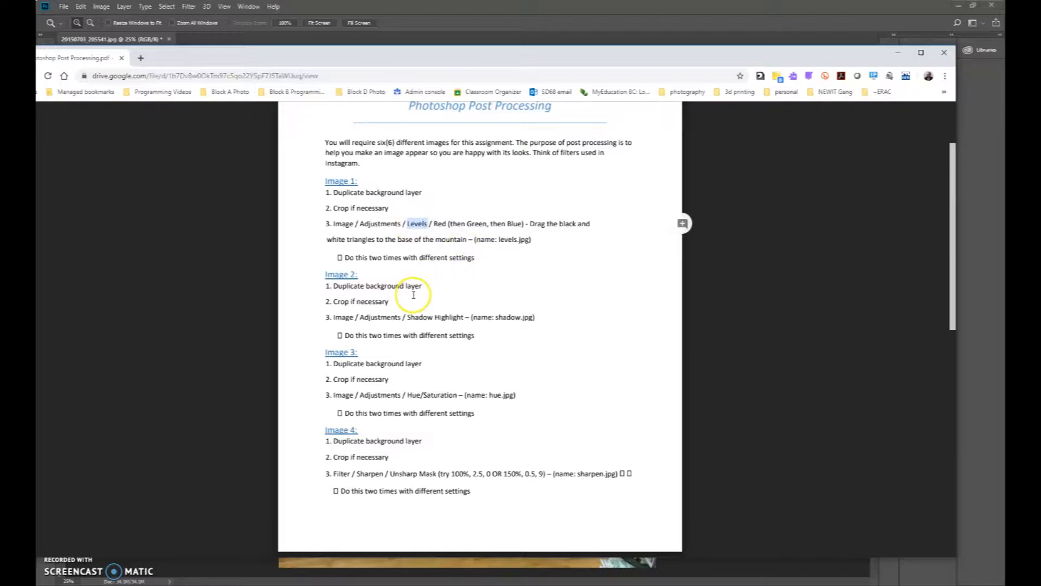
pyautogui.moveTo(408, 316); pyautogui.dragTo(458, 315)
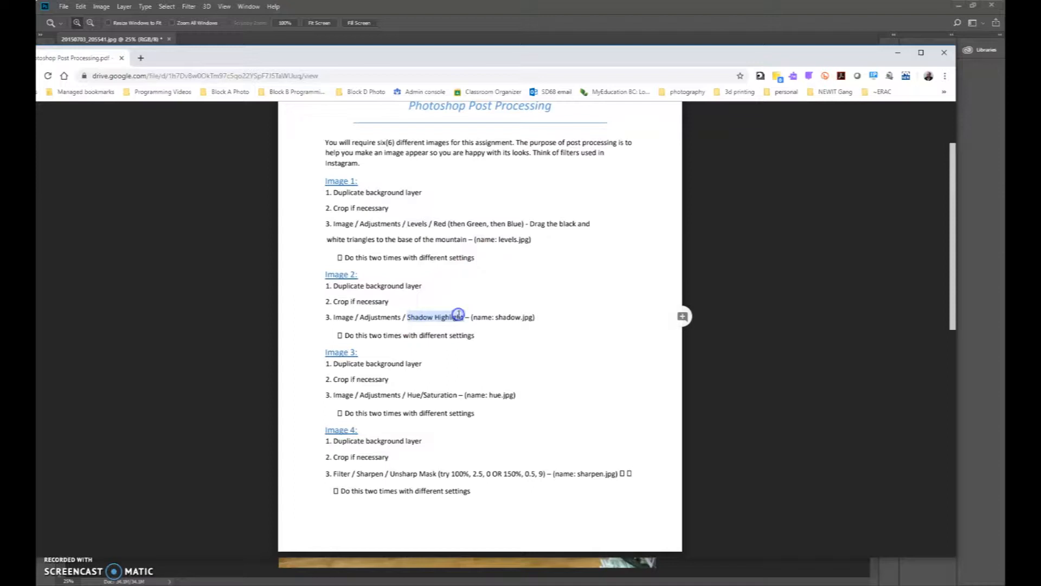
pyautogui.scroll(-2, 461, 317)
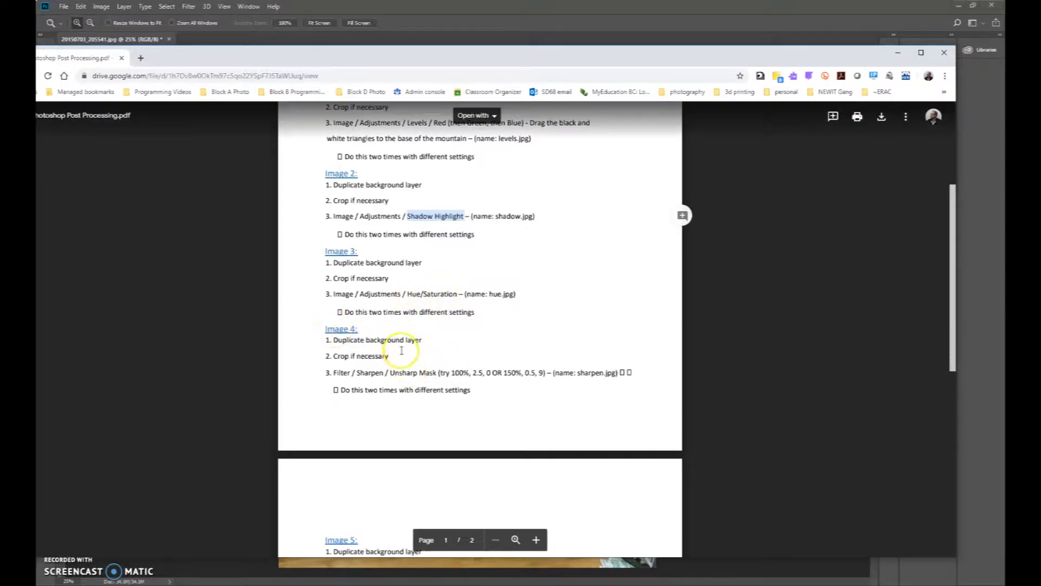
pyautogui.moveTo(391, 374); pyautogui.dragTo(432, 376)
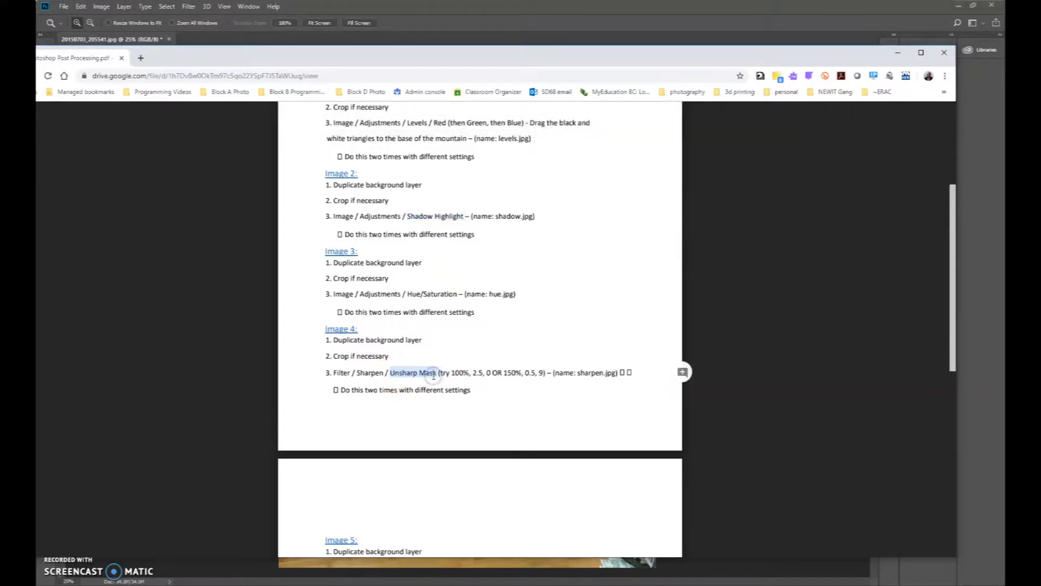
pyautogui.scroll(-4, 433, 374)
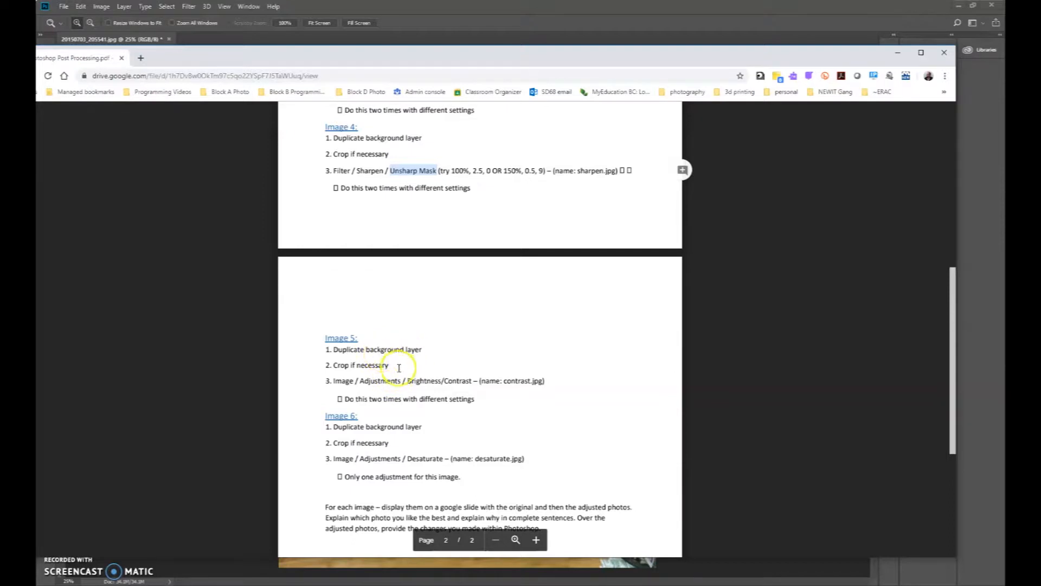
pyautogui.moveTo(408, 381); pyautogui.dragTo(459, 383)
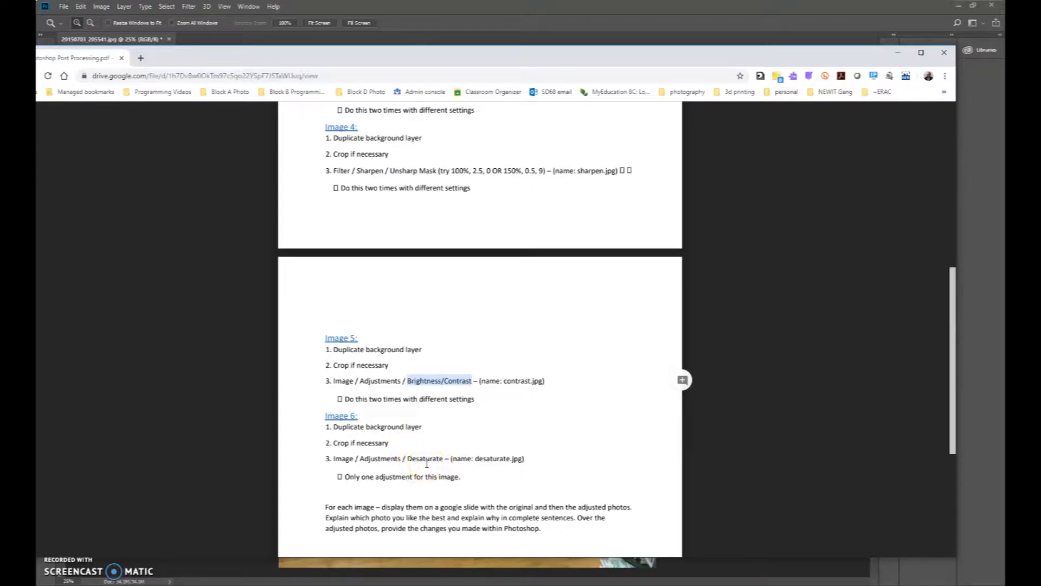
pyautogui.scroll(5, 344, 260)
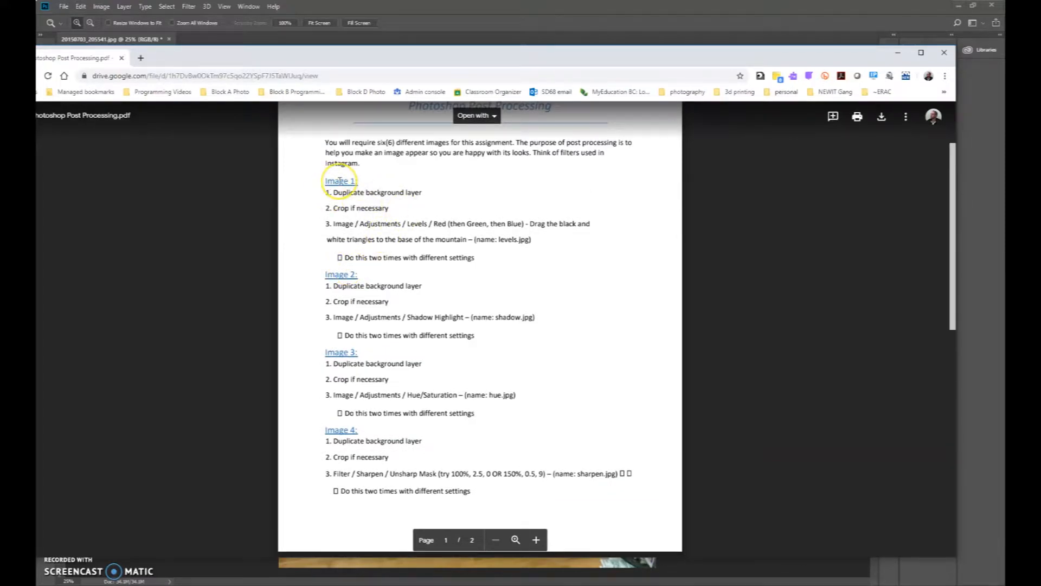
# - Review the assignment's crop, repeat and file-naming instructions for all six images, and return to the dog photo
pyautogui.scroll(-5, 380, 298)
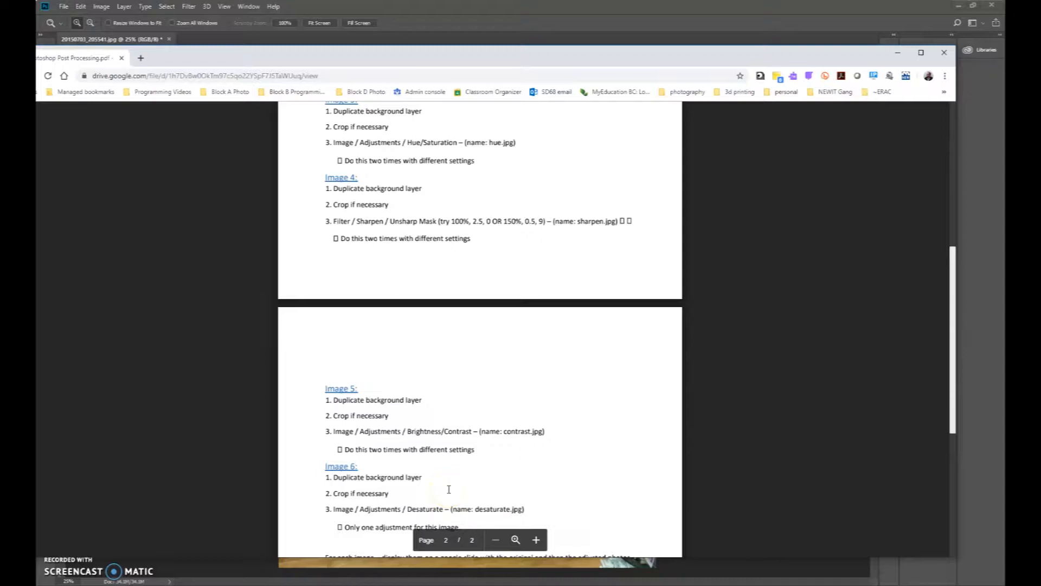
pyautogui.scroll(7, 449, 489)
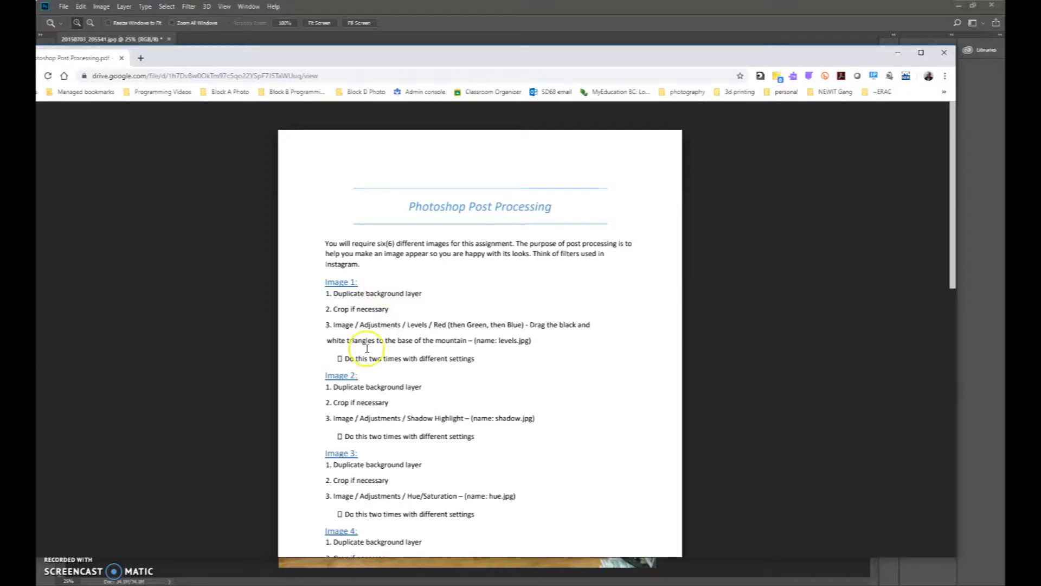
pyautogui.scroll(-6, 437, 425)
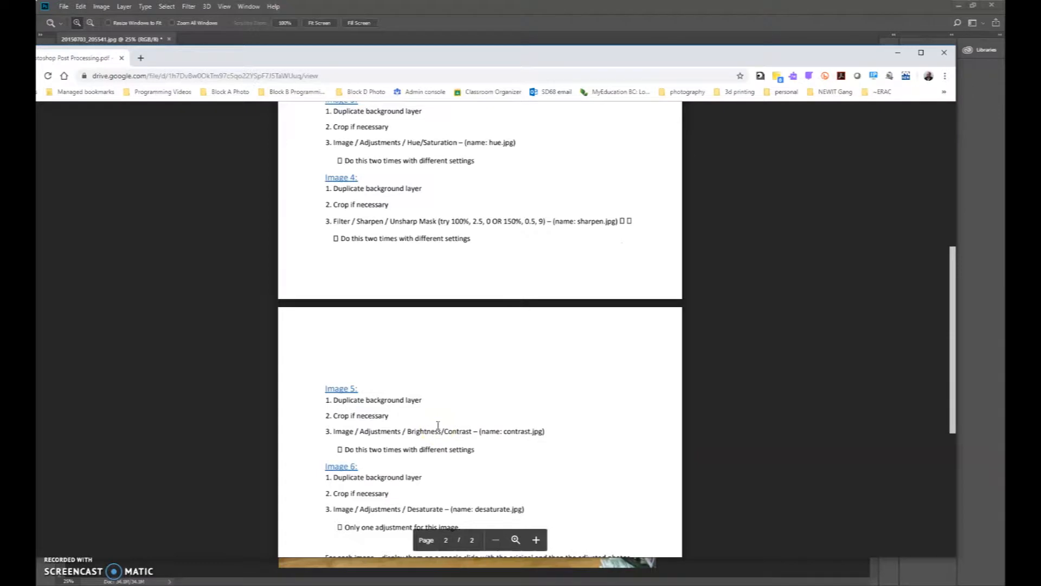
pyautogui.scroll(6, 439, 424)
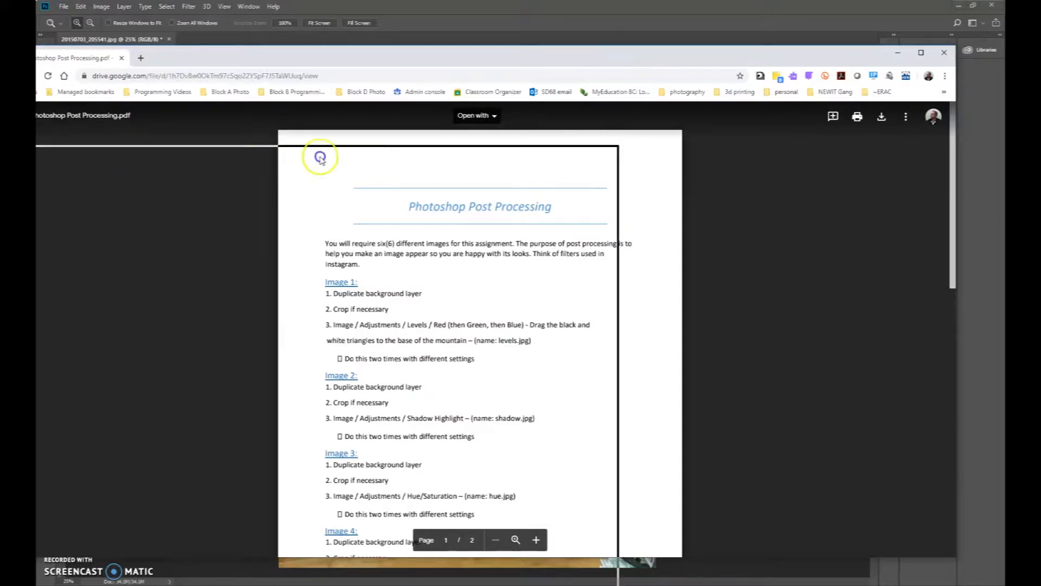
pyautogui.moveTo(621, 57); pyautogui.dragTo(657, 58)
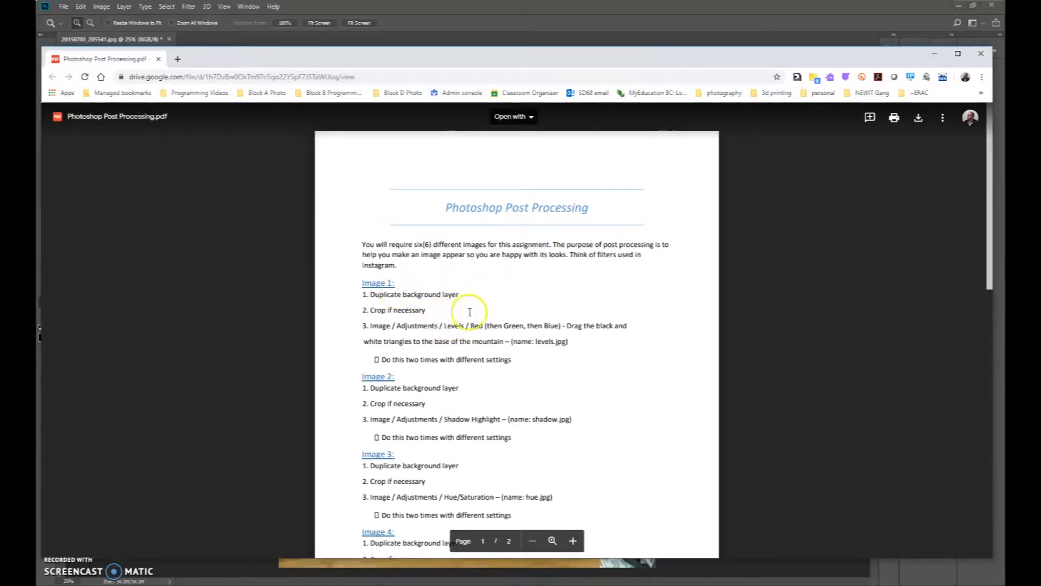
pyautogui.click(530, 58)
pyautogui.moveTo(530, 58); pyautogui.dragTo(36, 67)
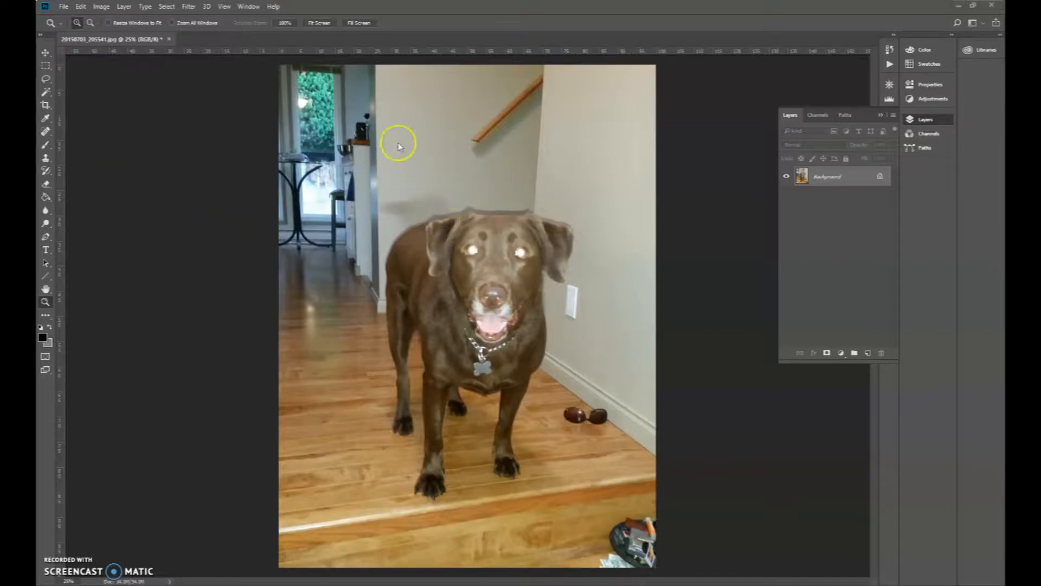
# - Start saving the dog photo under a new name and create and open a "post process" folder on the Desktop
pyautogui.click(64, 7)
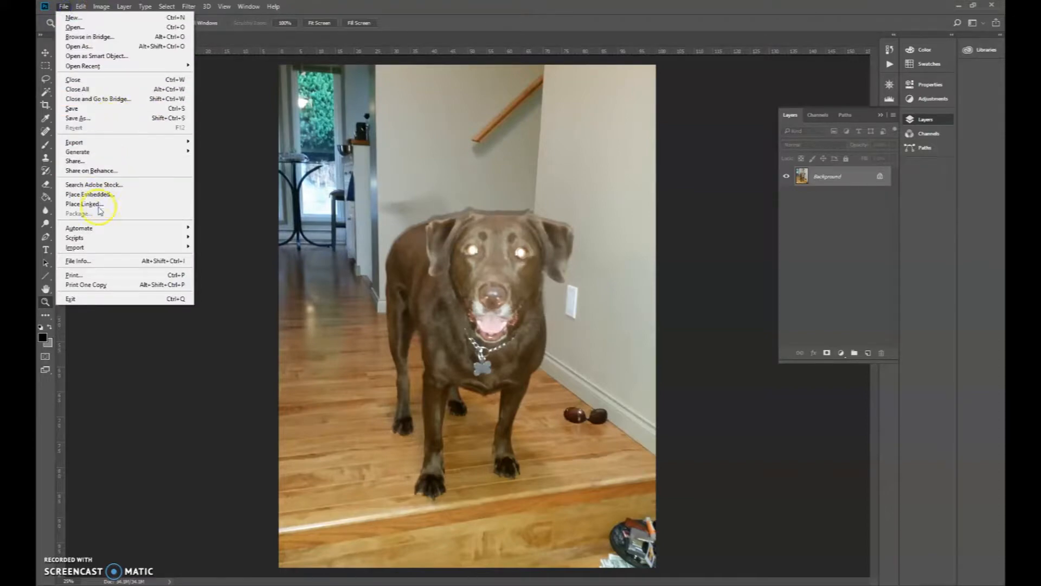
pyautogui.click(84, 117)
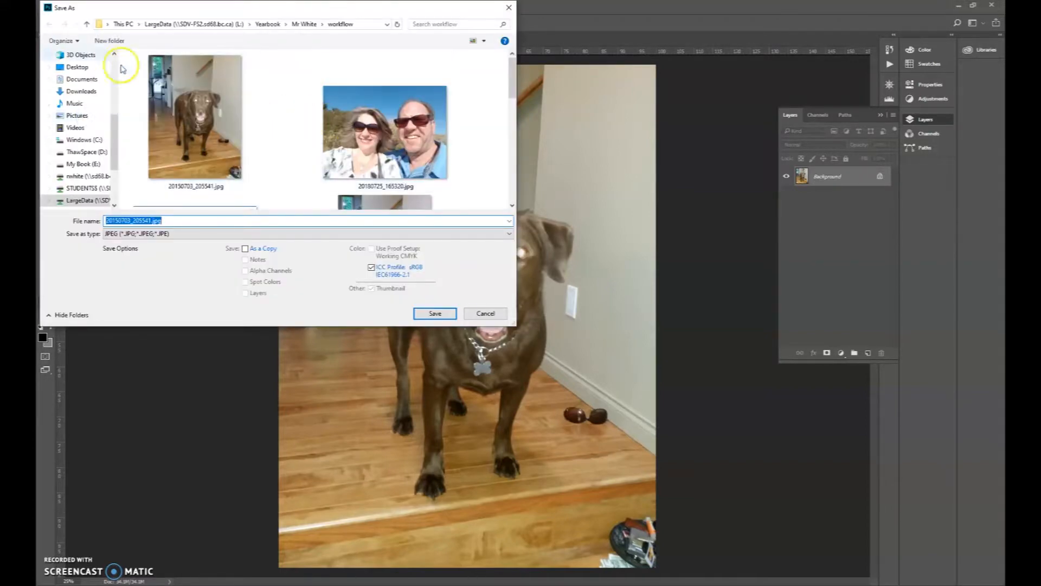
pyautogui.click(84, 69)
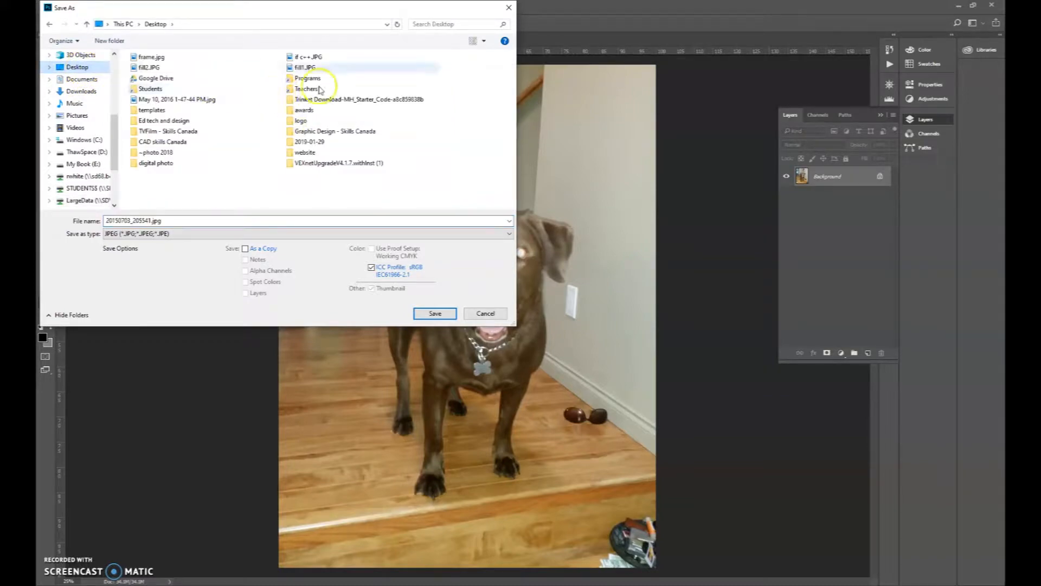
pyautogui.click(107, 41)
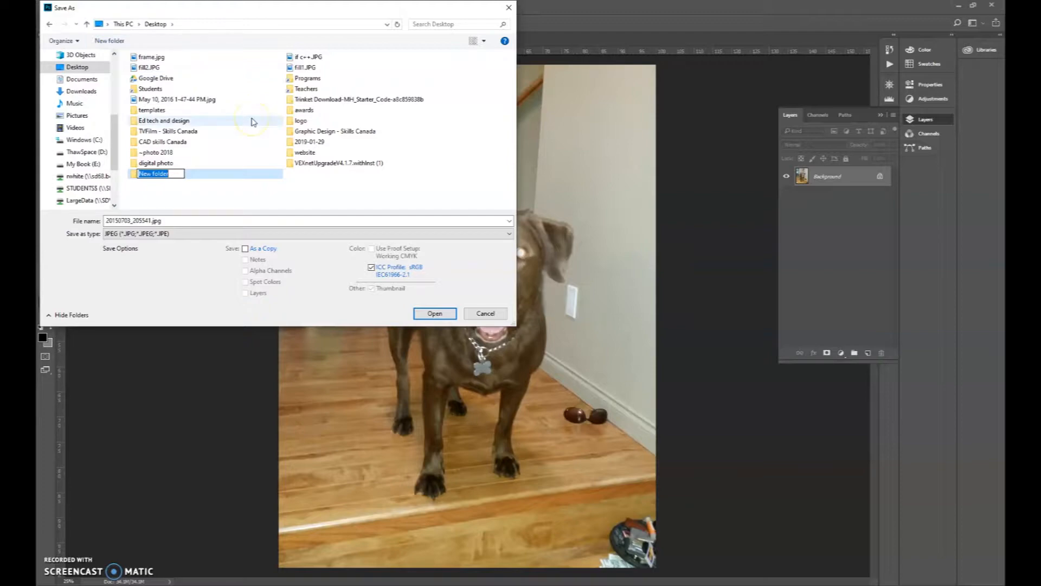
pyautogui.write('post')
pyautogui.press('Return')
pyautogui.press('Return')
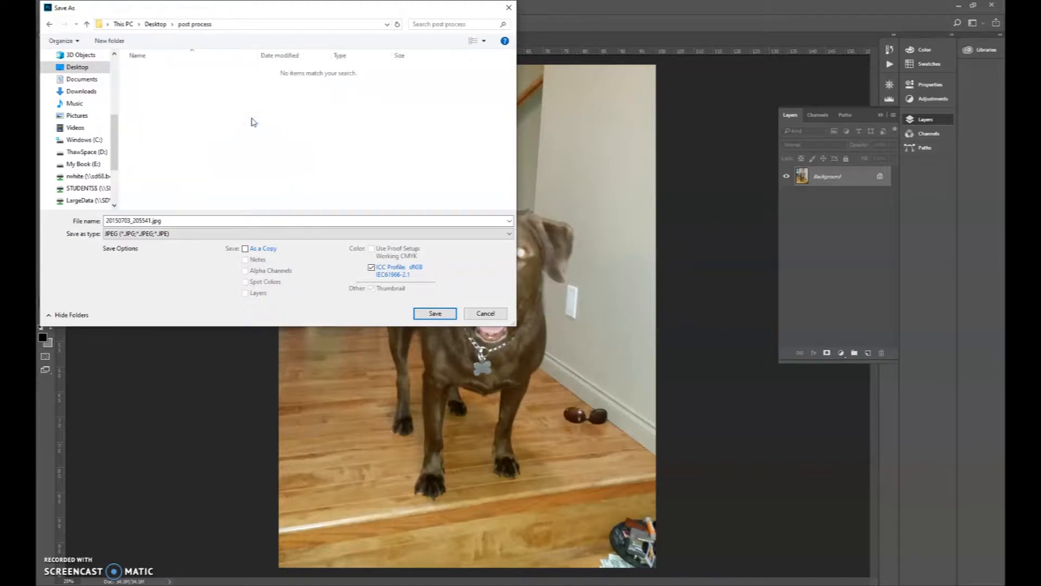
# - Save the photo as the JPEG "levels original" in the post process folder with quality 12
pyautogui.click(167, 221)
pyautogui.write('levels original')
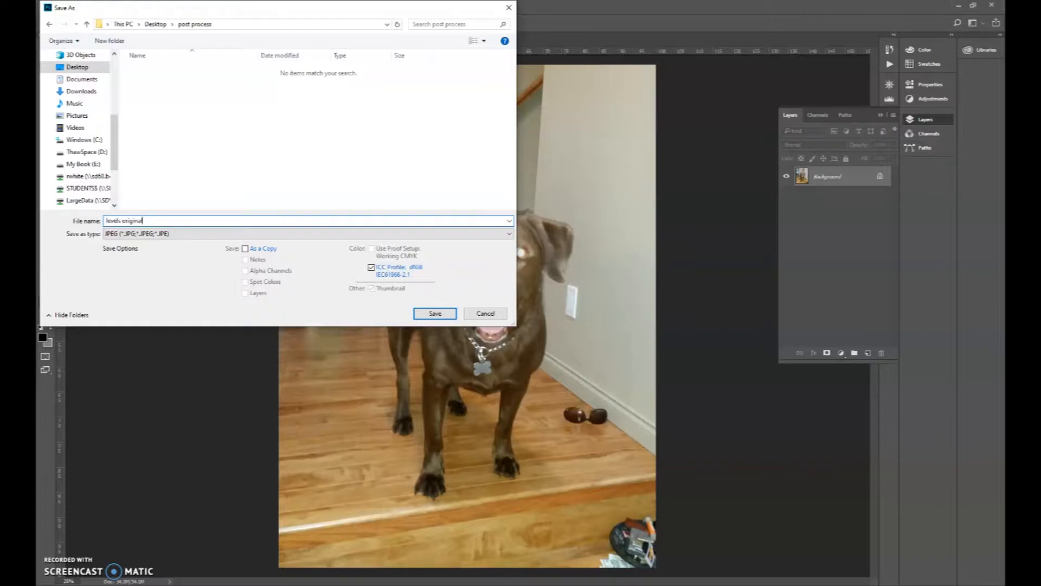
pyautogui.press('Return')
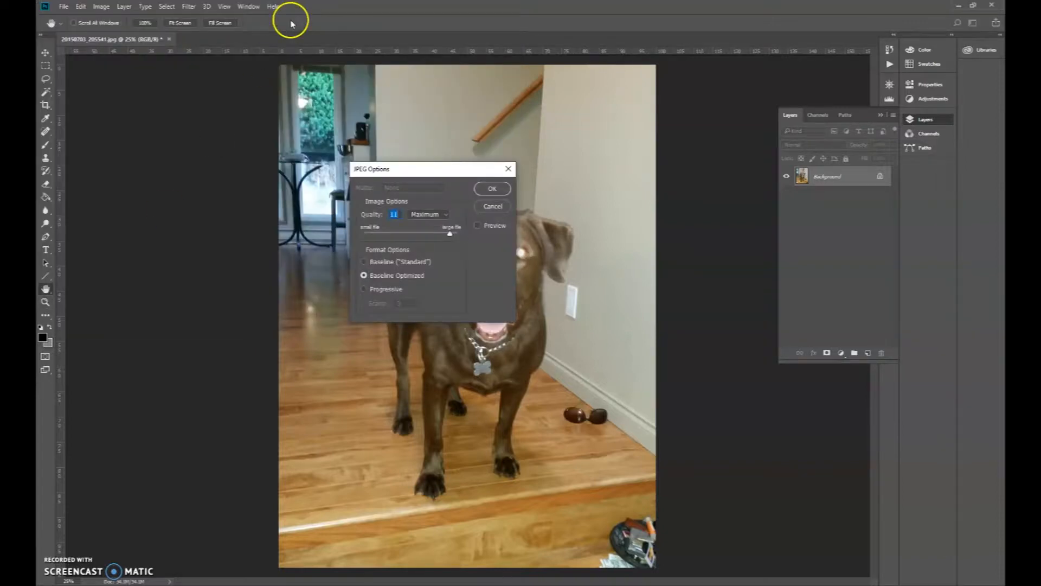
pyautogui.click(457, 231)
pyautogui.click(491, 188)
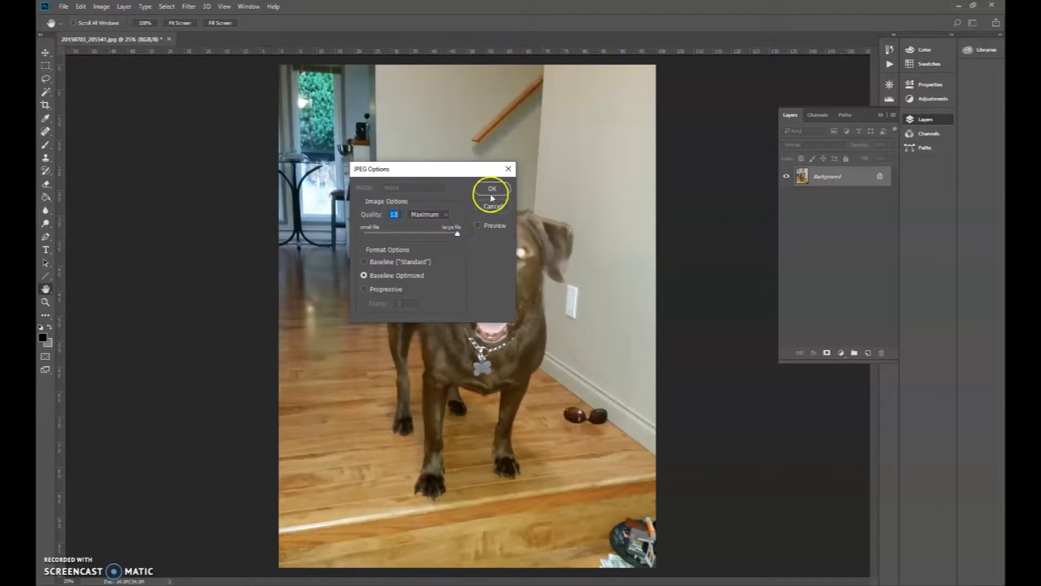
pyautogui.press('z')
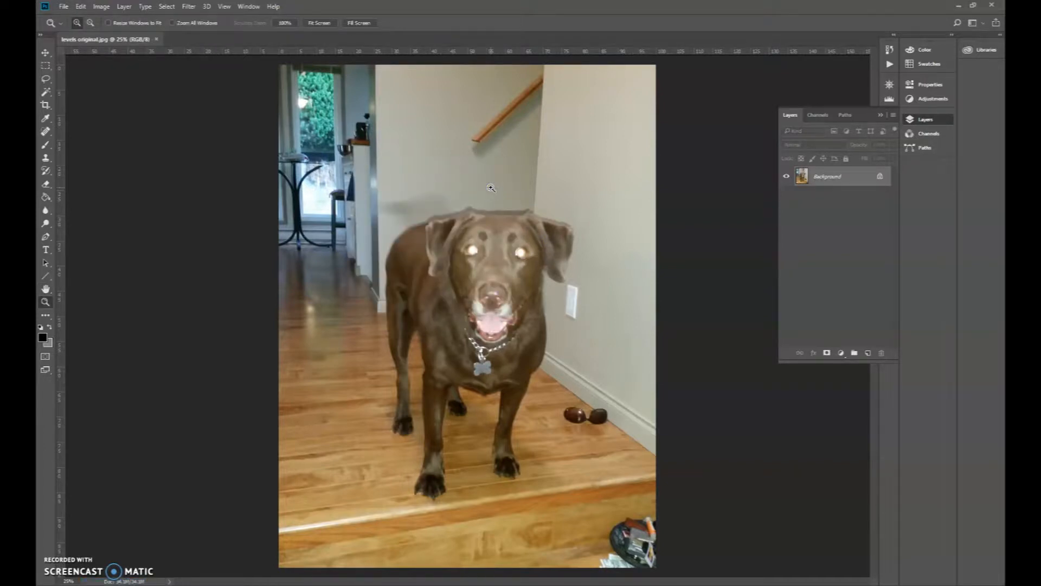
# - Open the Levels adjustment for the dog photo's Background layer
pyautogui.click(102, 8)
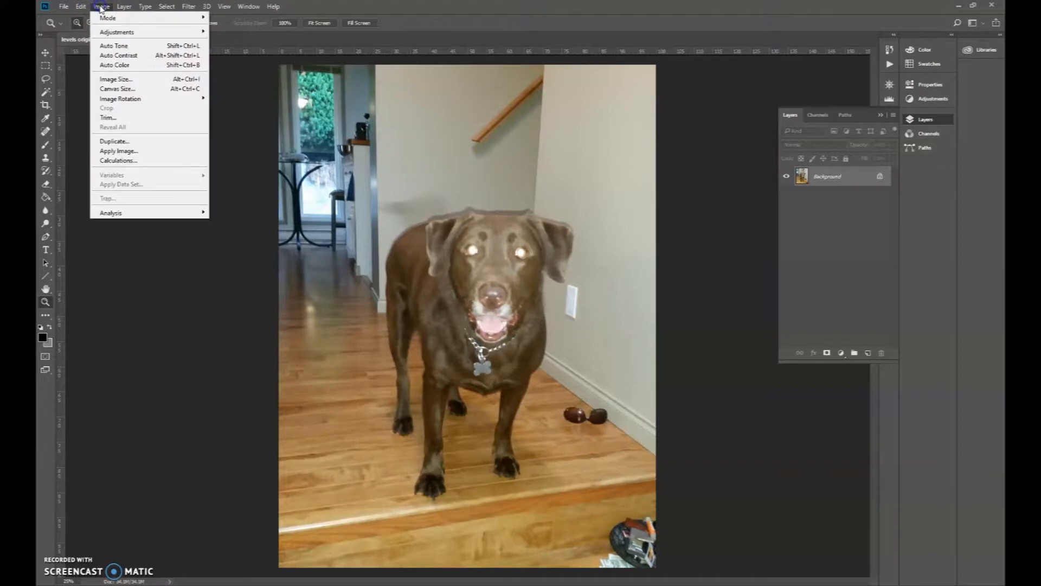
pyautogui.moveTo(118, 36)
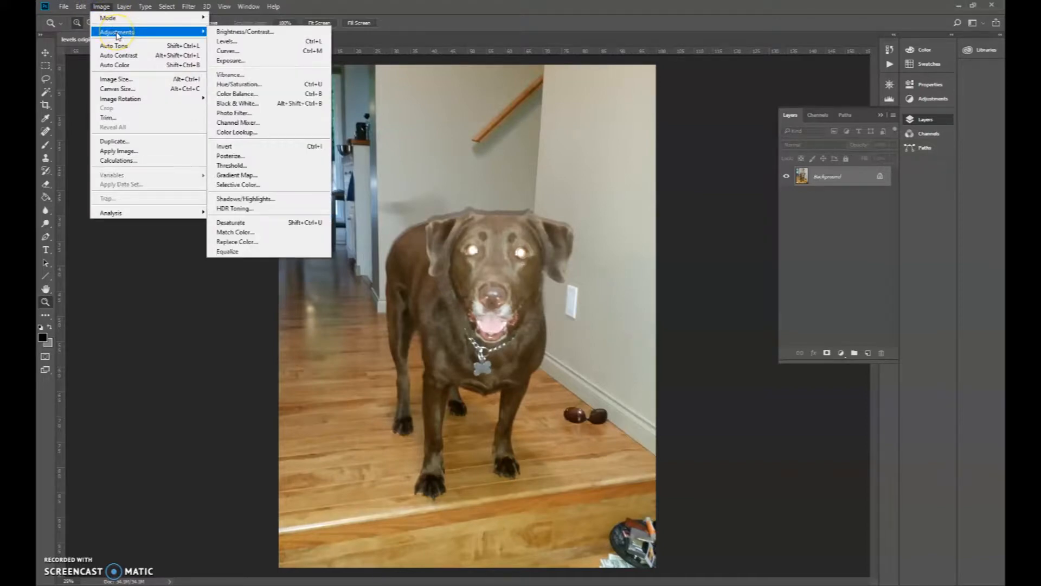
pyautogui.click(223, 43)
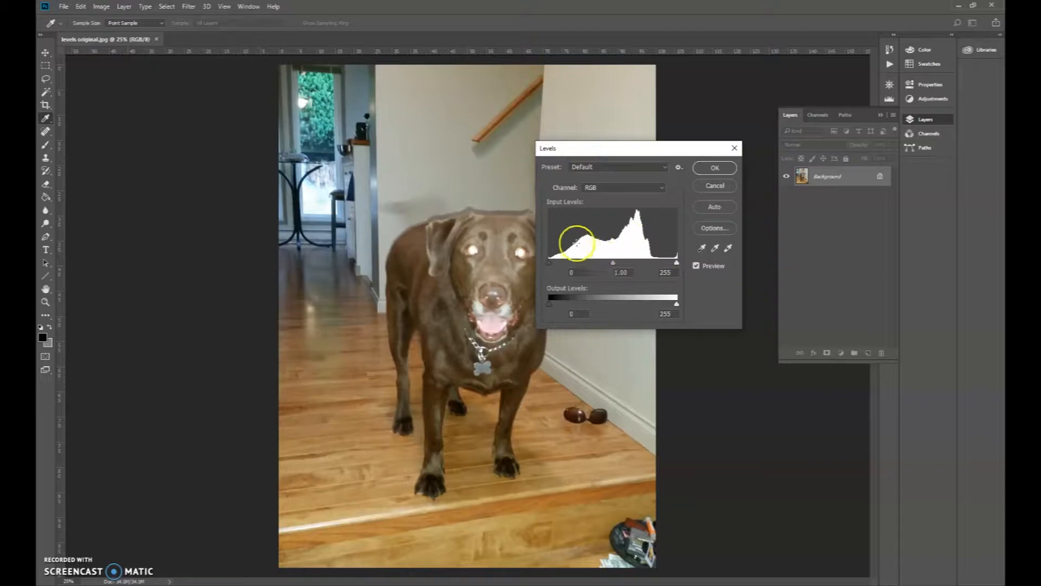
# - Try raising the Red channel's black input level to 26 in Levels, and return it to 0
pyautogui.moveTo(676, 262)
pyautogui.mouseDown()
pyautogui.moveTo(658, 263)
pyautogui.moveTo(674, 262)
pyautogui.mouseUp()
pyautogui.click(596, 188)
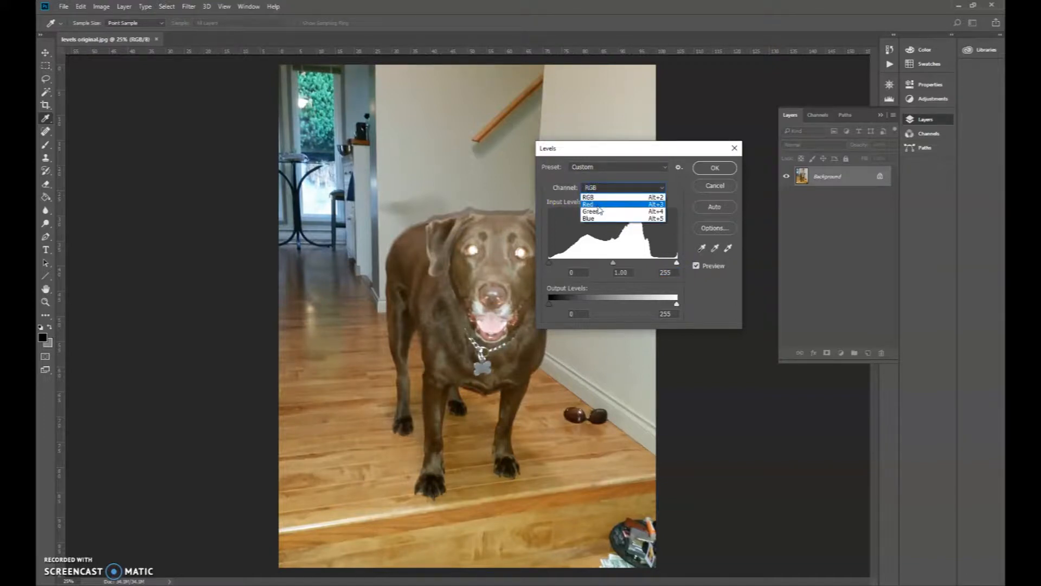
pyautogui.click(600, 212)
pyautogui.click(604, 209)
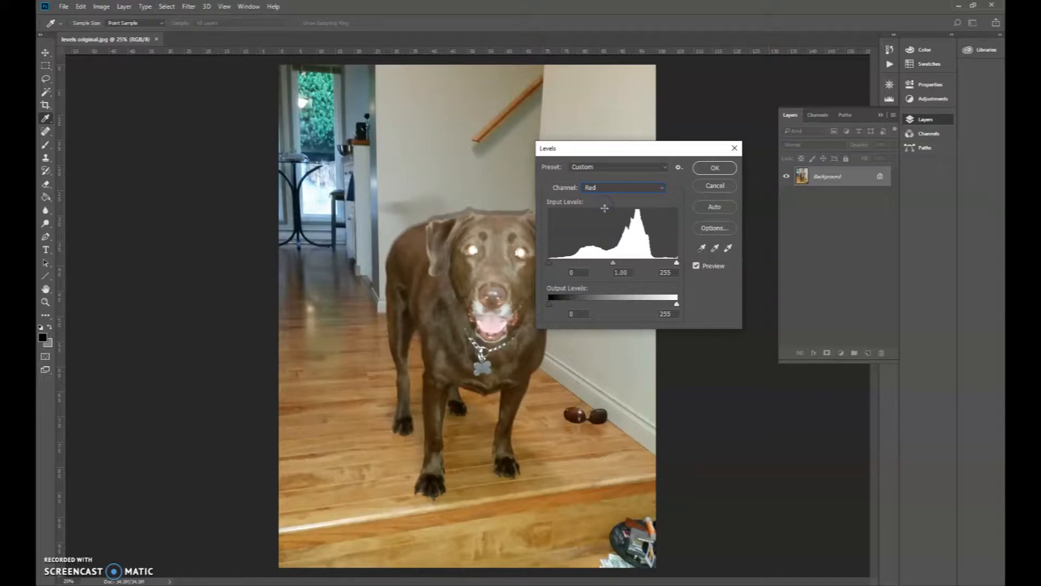
pyautogui.moveTo(549, 263); pyautogui.dragTo(559, 265)
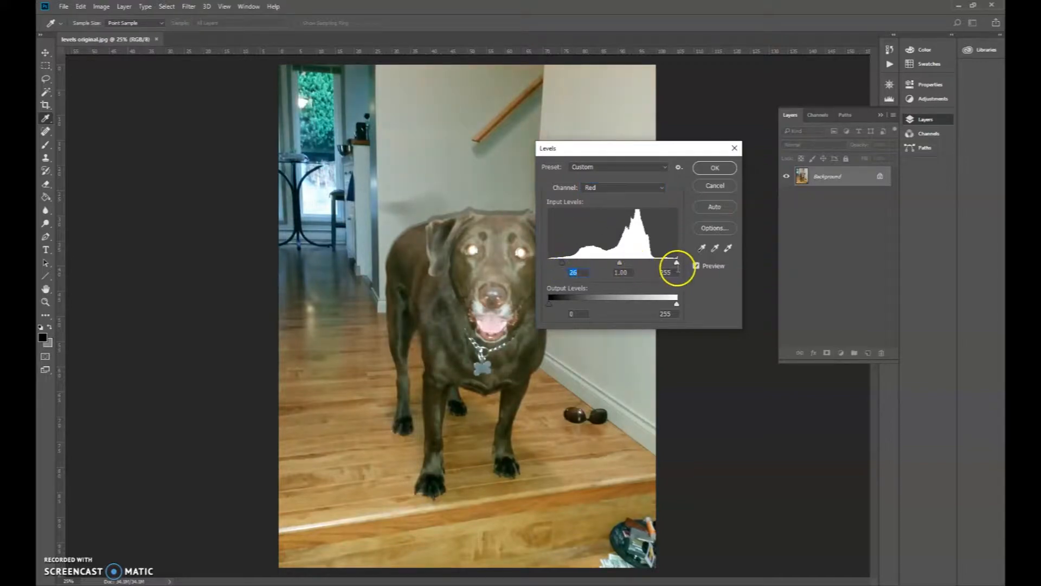
pyautogui.moveTo(675, 265); pyautogui.dragTo(676, 265)
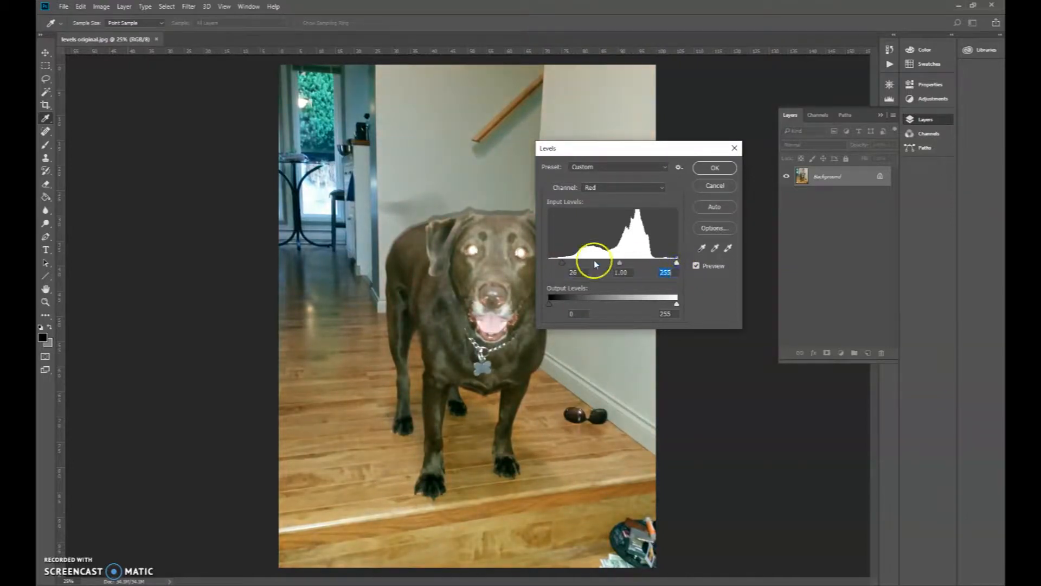
pyautogui.moveTo(559, 263); pyautogui.dragTo(547, 265)
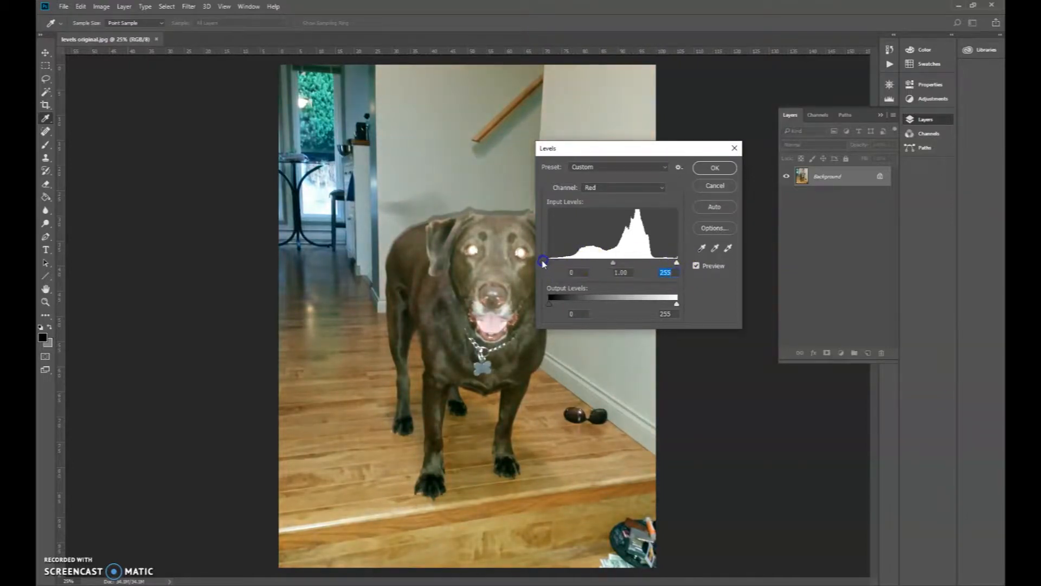
# - Set the Green channel's input levels to 36 for black and 215 for white, keeping the whole dog in view
pyautogui.click(651, 187)
pyautogui.click(637, 212)
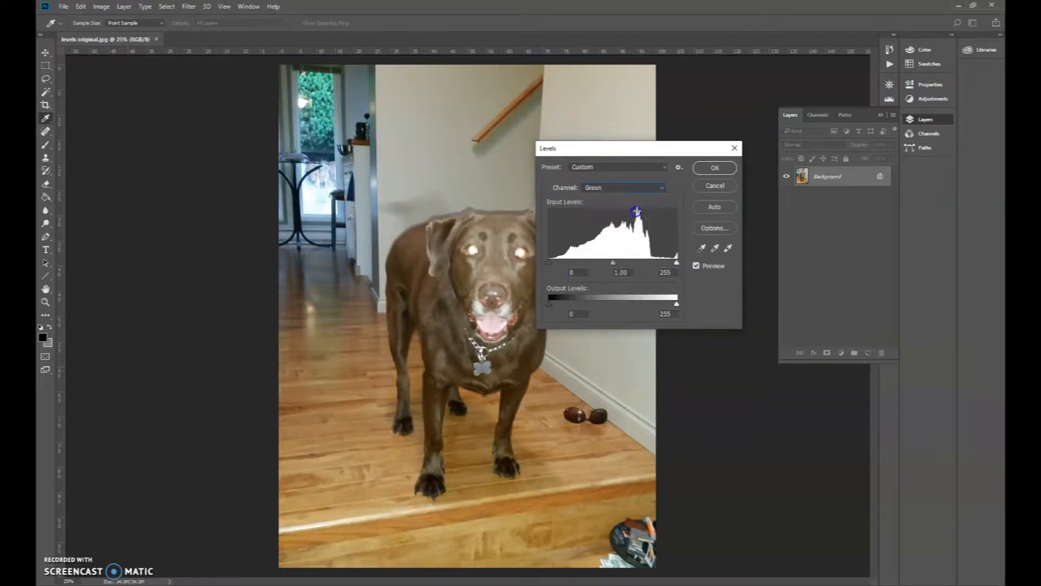
pyautogui.moveTo(676, 262); pyautogui.dragTo(656, 263)
pyautogui.moveTo(550, 263); pyautogui.dragTo(563, 264)
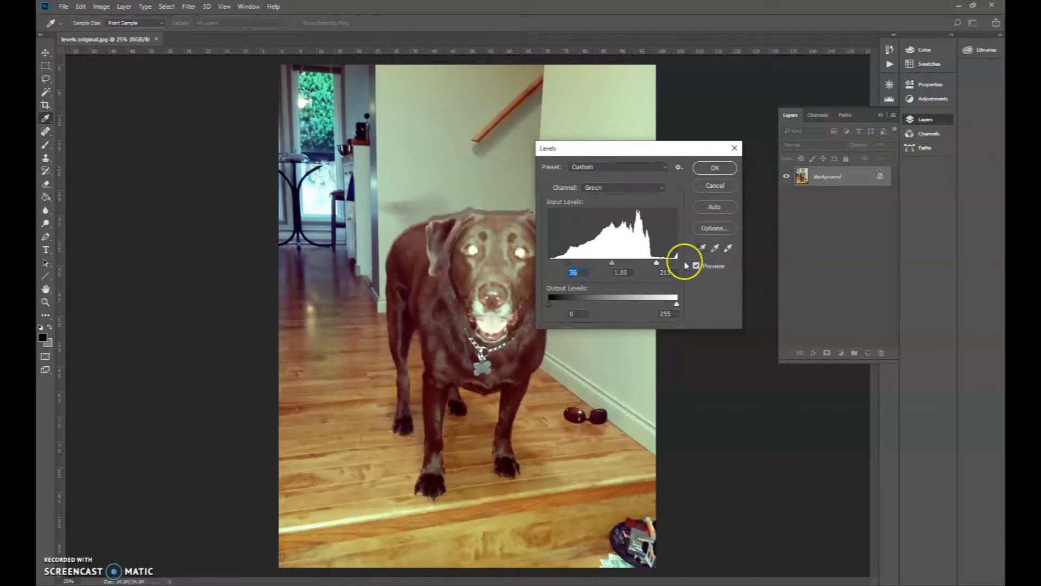
pyautogui.moveTo(649, 151); pyautogui.dragTo(742, 126)
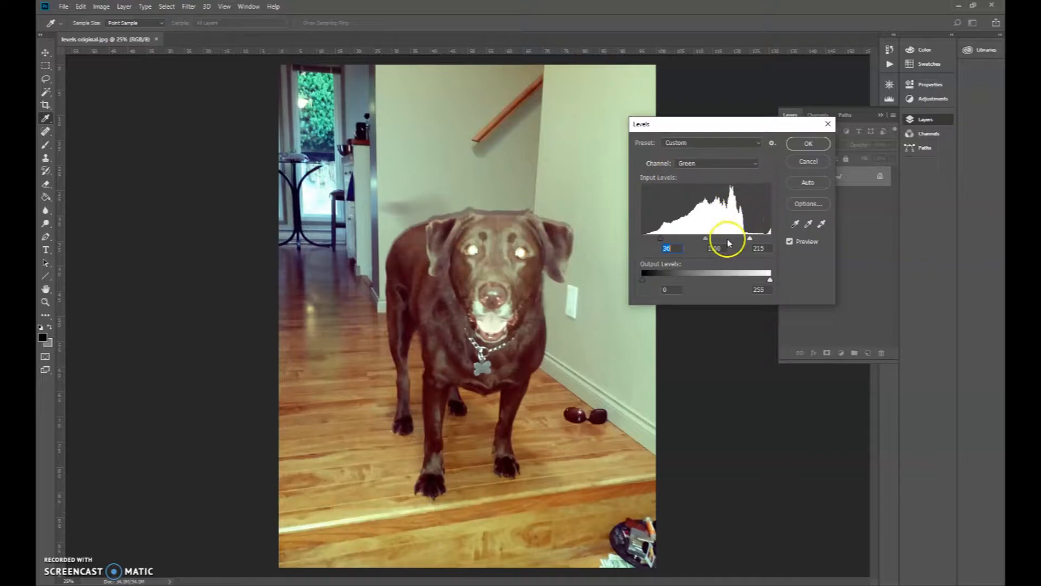
# - Discard the Green channel changes and reopen the Levels adjustment on the Blue channel
pyautogui.click(808, 161)
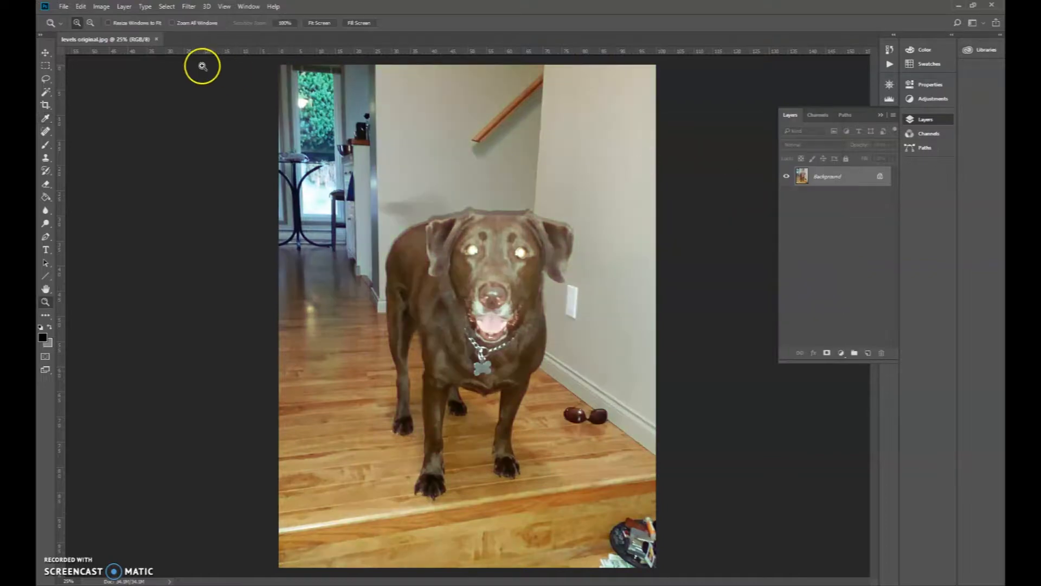
pyautogui.click(102, 7)
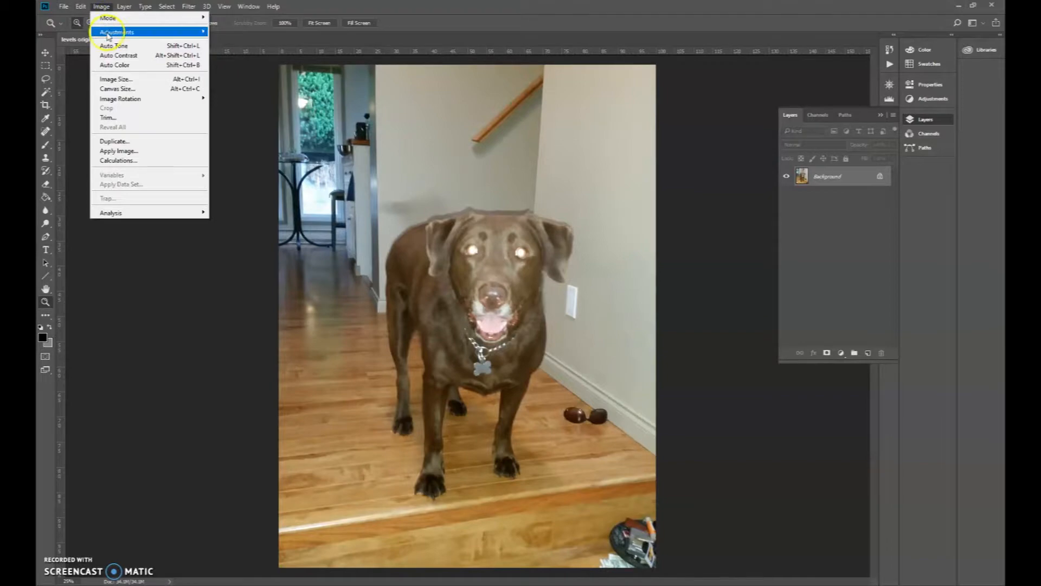
pyautogui.moveTo(136, 32)
pyautogui.click(257, 42)
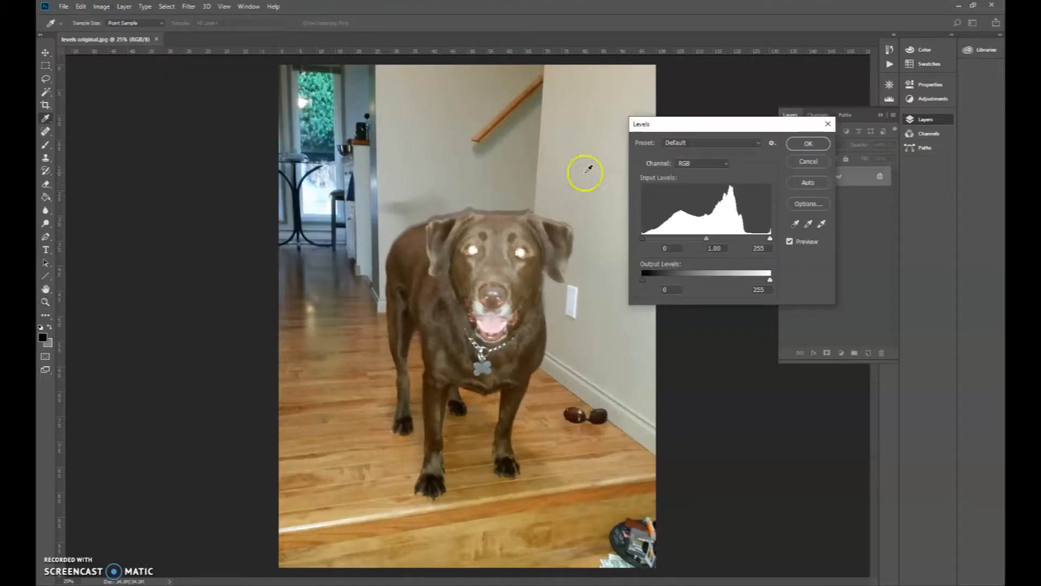
pyautogui.click(689, 164)
pyautogui.click(691, 195)
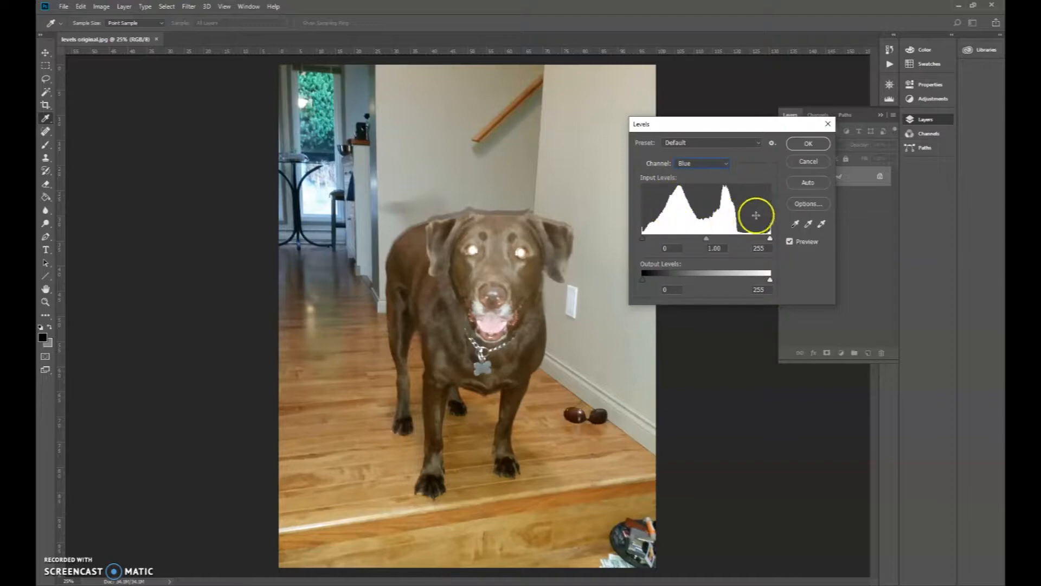
# - Set the Blue channel's input levels to 23 for black and 190 for white, and move the Levels dialog off the photo
pyautogui.moveTo(770, 239); pyautogui.dragTo(763, 238)
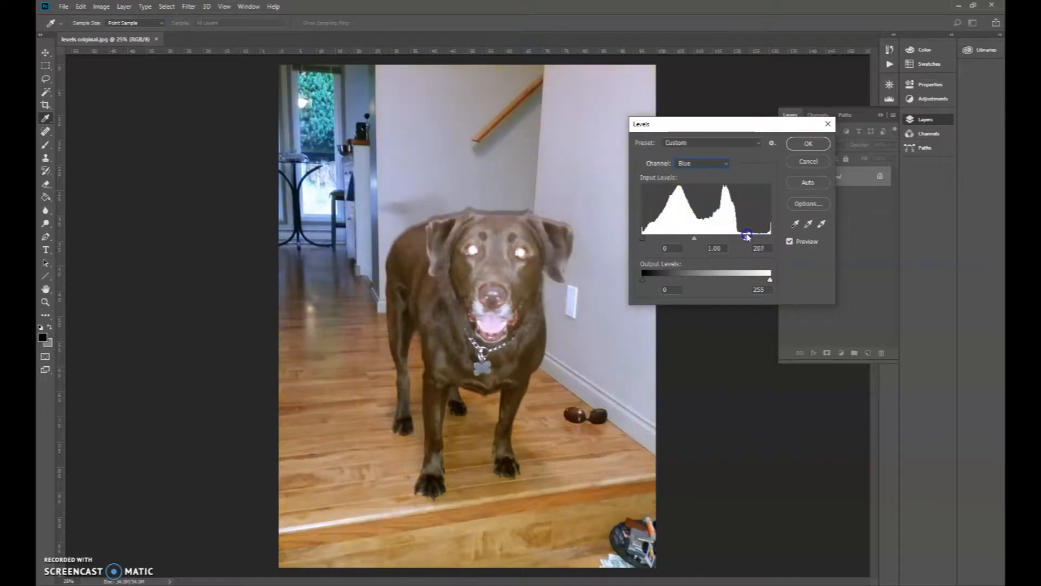
pyautogui.moveTo(749, 235); pyautogui.dragTo(770, 235)
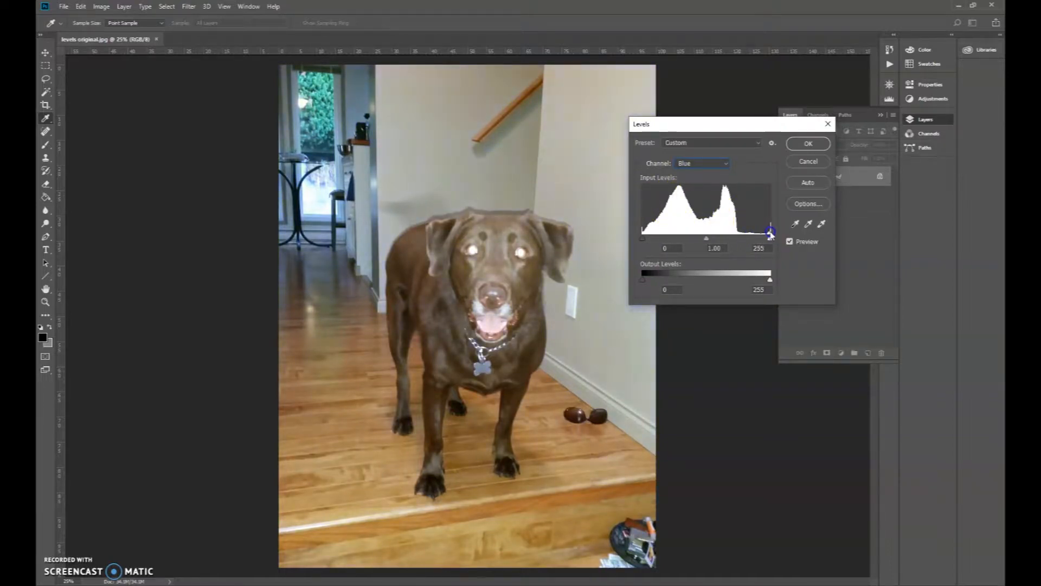
pyautogui.moveTo(747, 235); pyautogui.dragTo(740, 232)
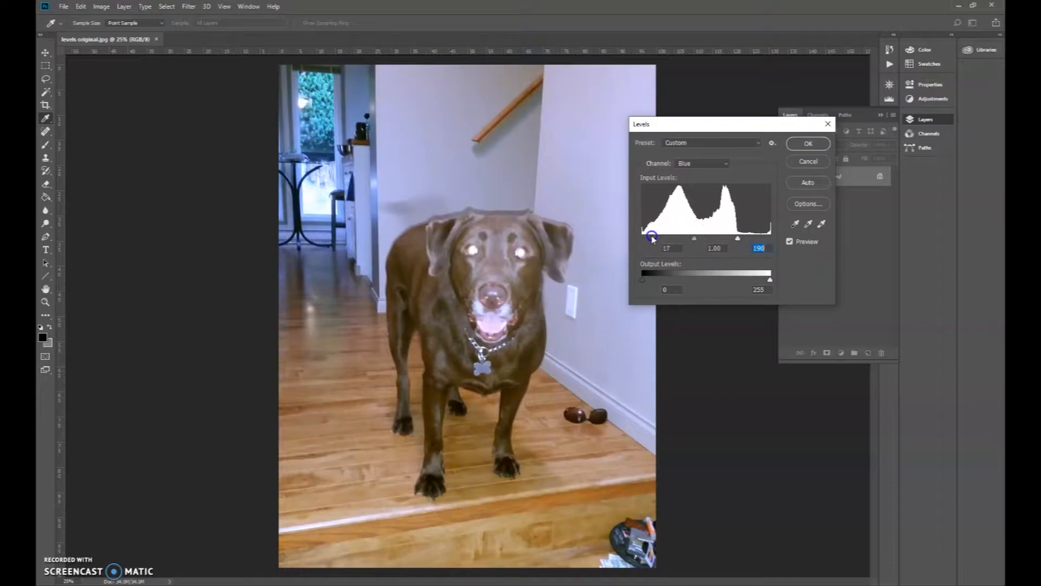
pyautogui.click(654, 237)
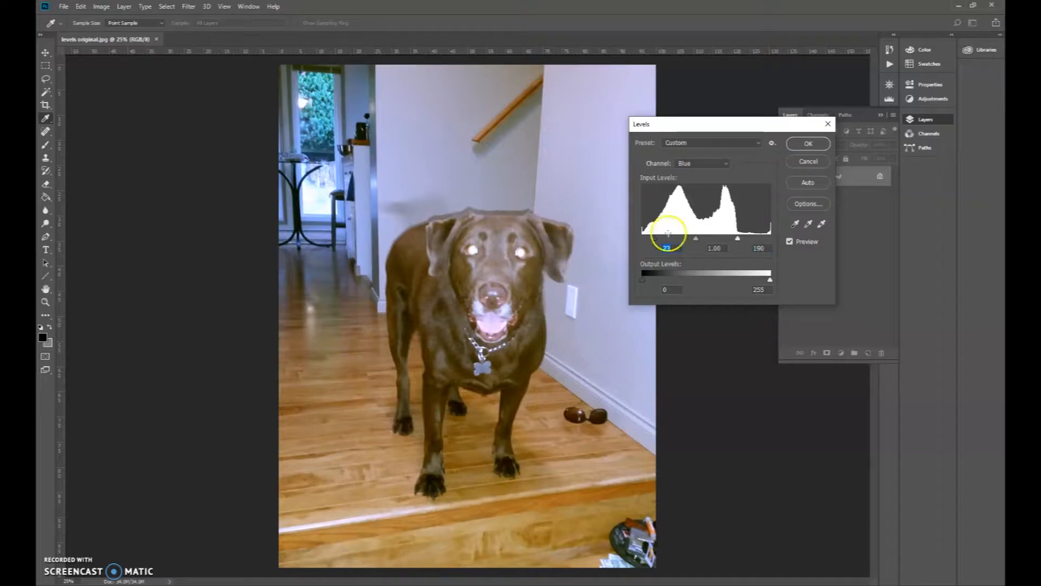
pyautogui.moveTo(724, 125); pyautogui.dragTo(745, 100)
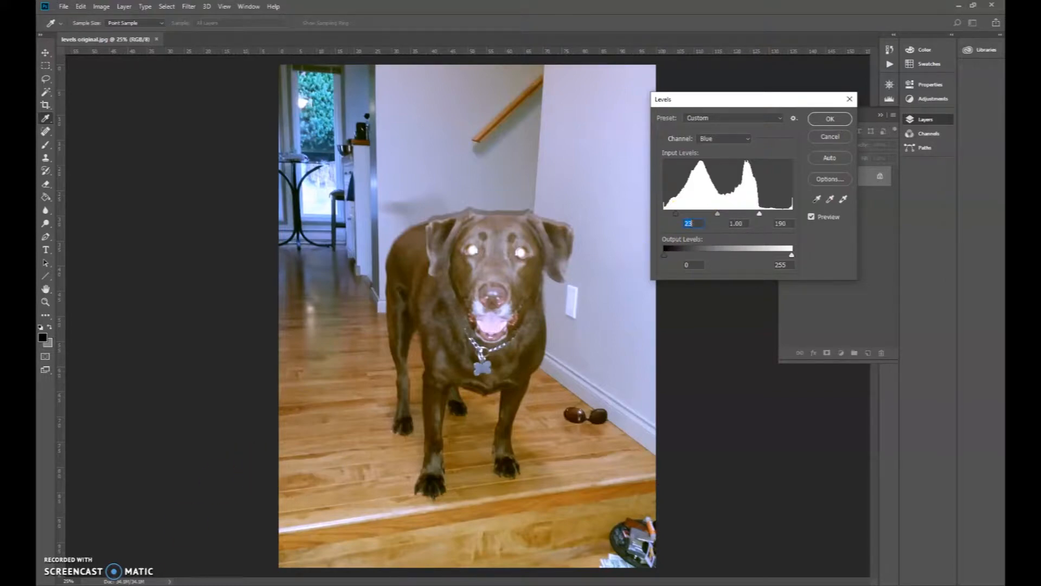
# - Switch to Snipping Tool and capture a rectangular snip of the whole Levels dialog
pyautogui.click(72, 585)
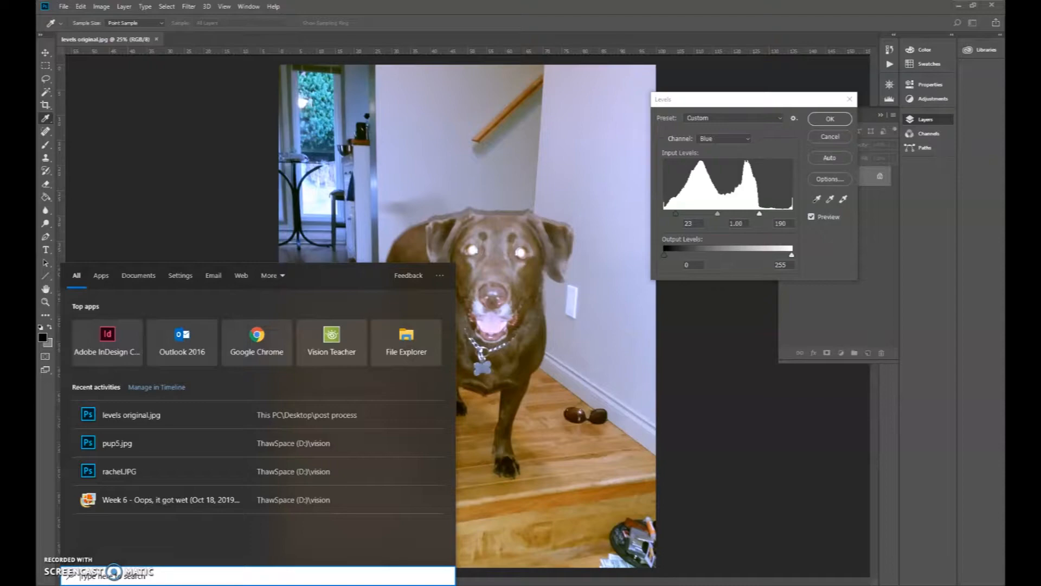
pyautogui.write('sn')
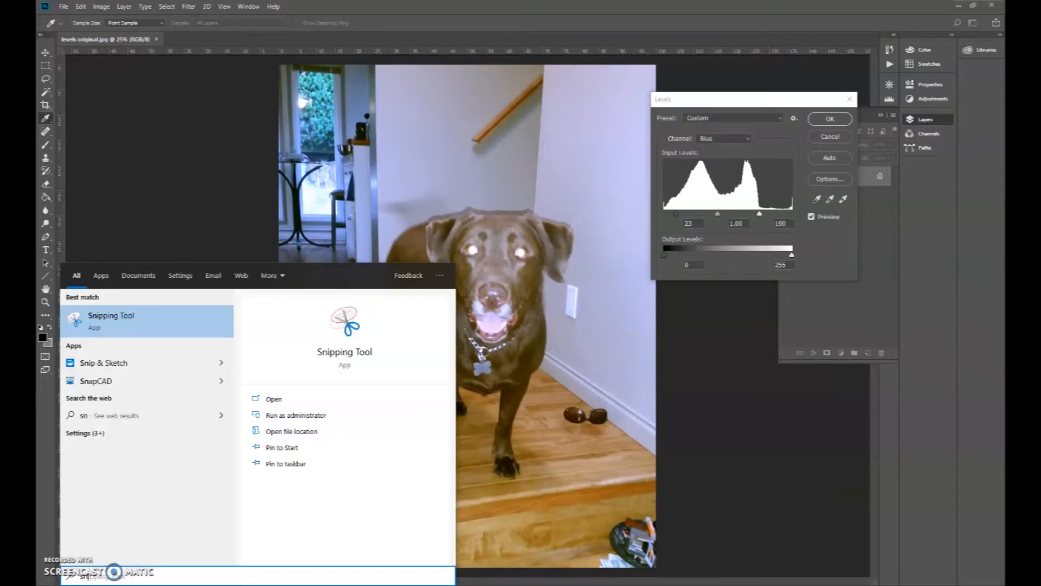
pyautogui.write('p')
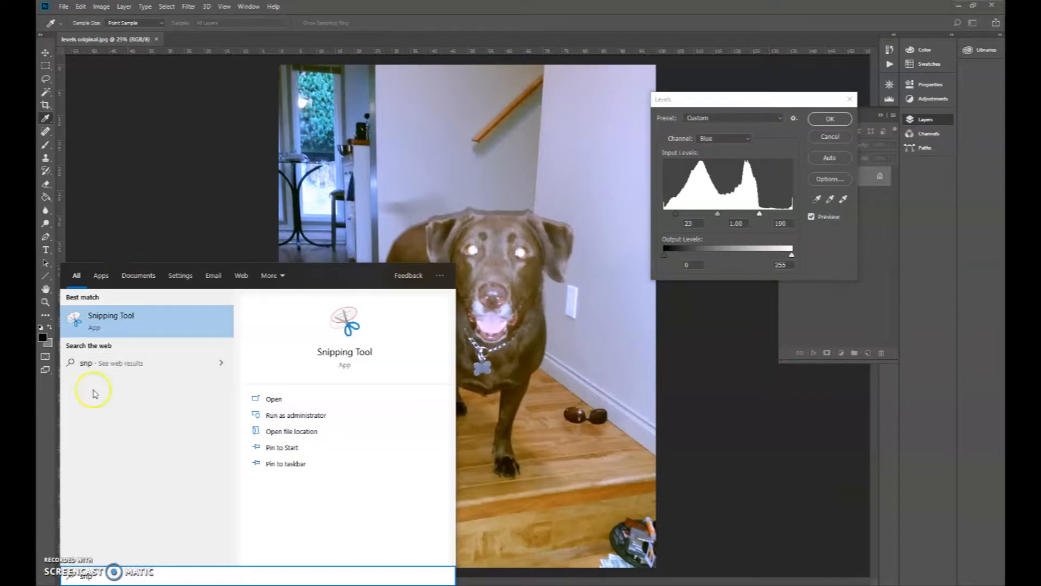
pyautogui.click(109, 332)
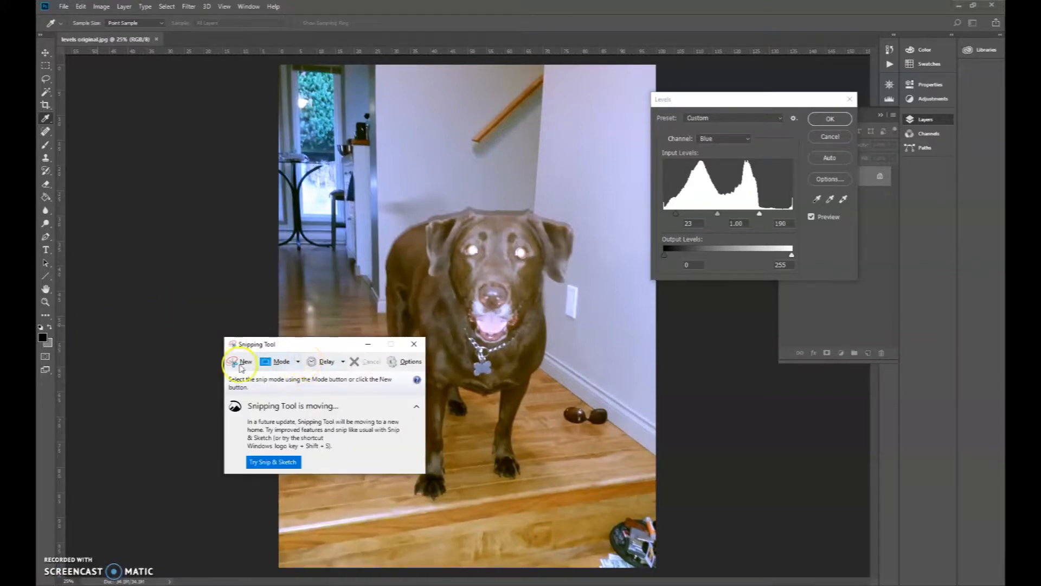
pyautogui.click(243, 362)
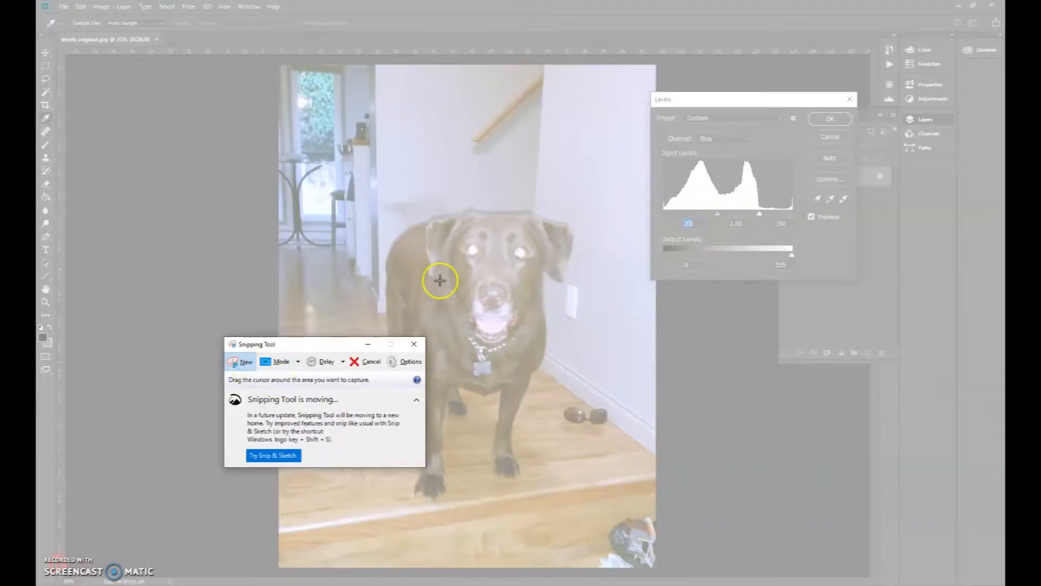
pyautogui.moveTo(650, 91); pyautogui.dragTo(858, 281)
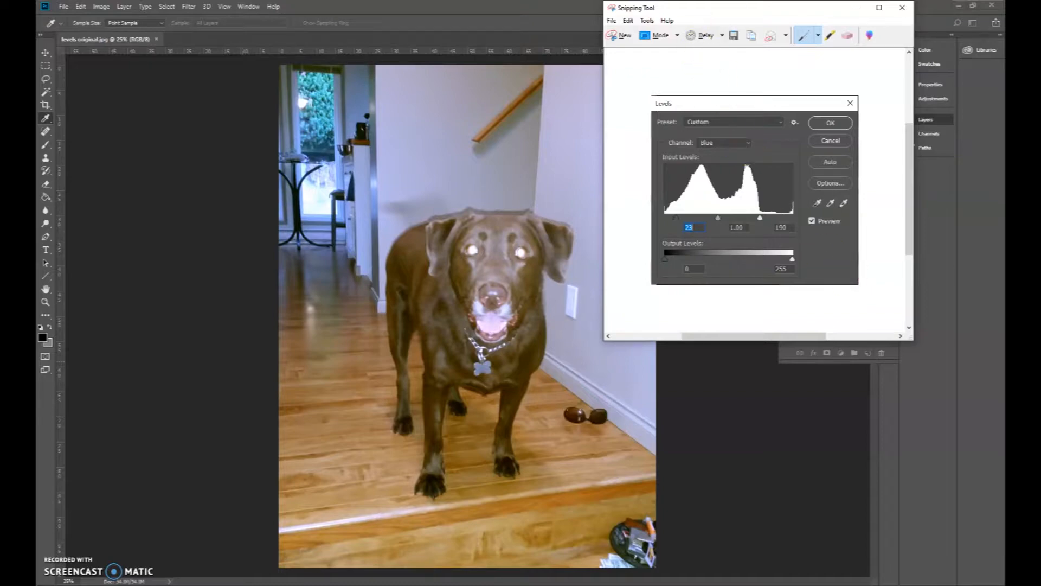
# - Save the snip as the JPEG "blue snip" in the Desktop's post process folder and minimize Snipping Tool
pyautogui.click(736, 36)
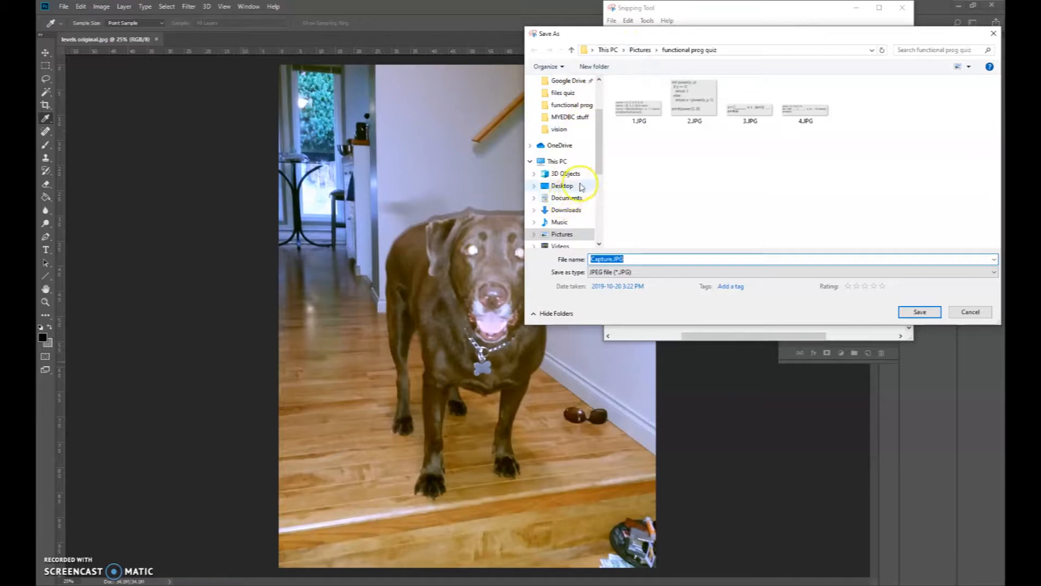
pyautogui.click(559, 186)
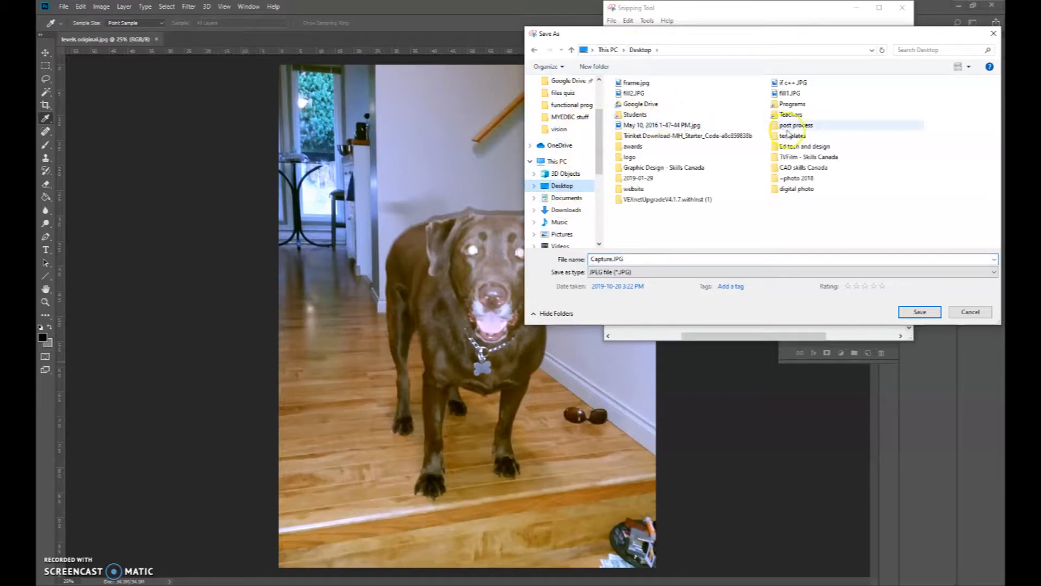
pyautogui.doubleClick(796, 126)
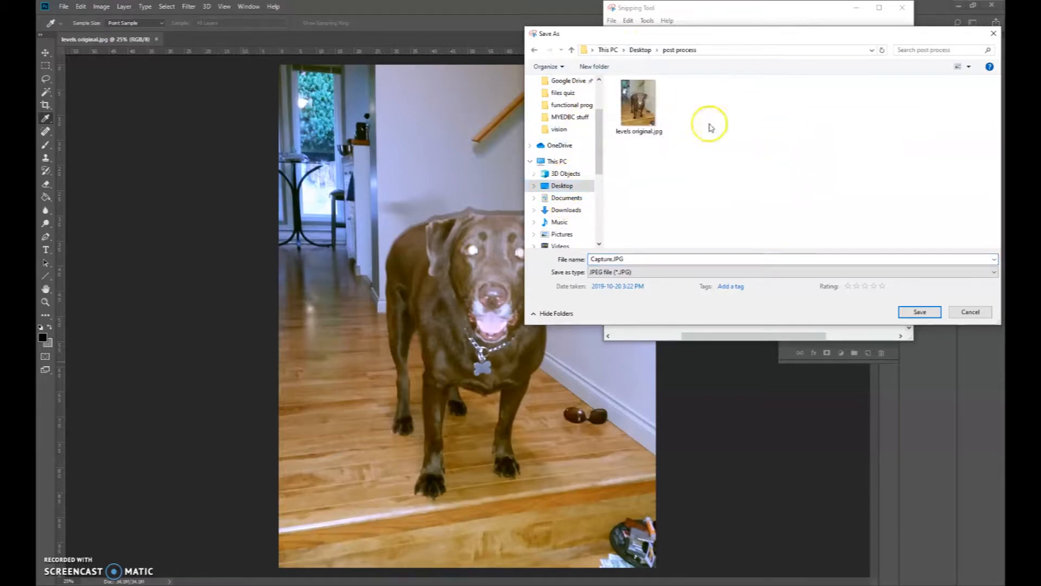
pyautogui.doubleClick(637, 259)
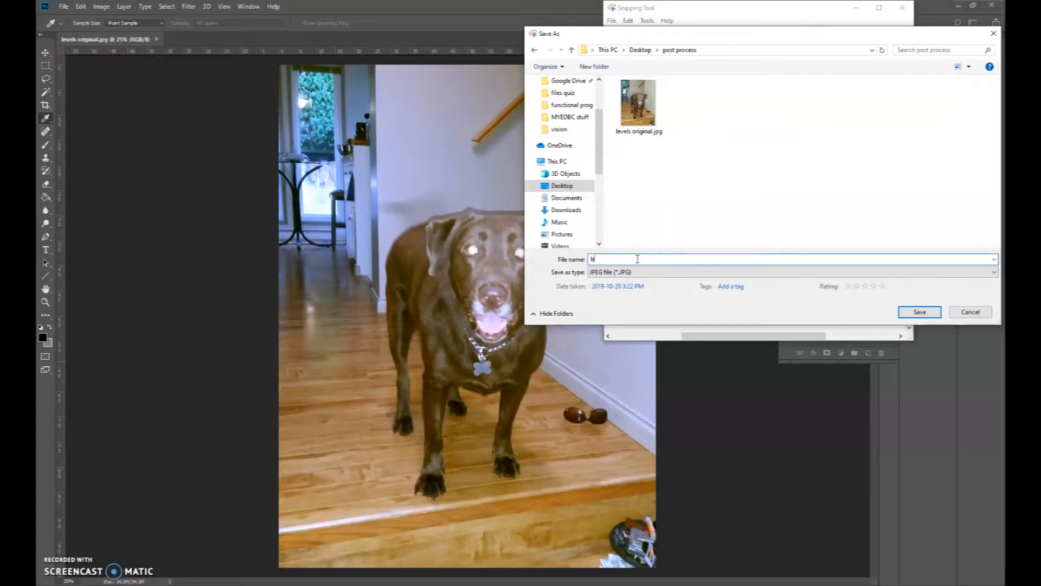
pyautogui.write('blue snip')
pyautogui.click(920, 310)
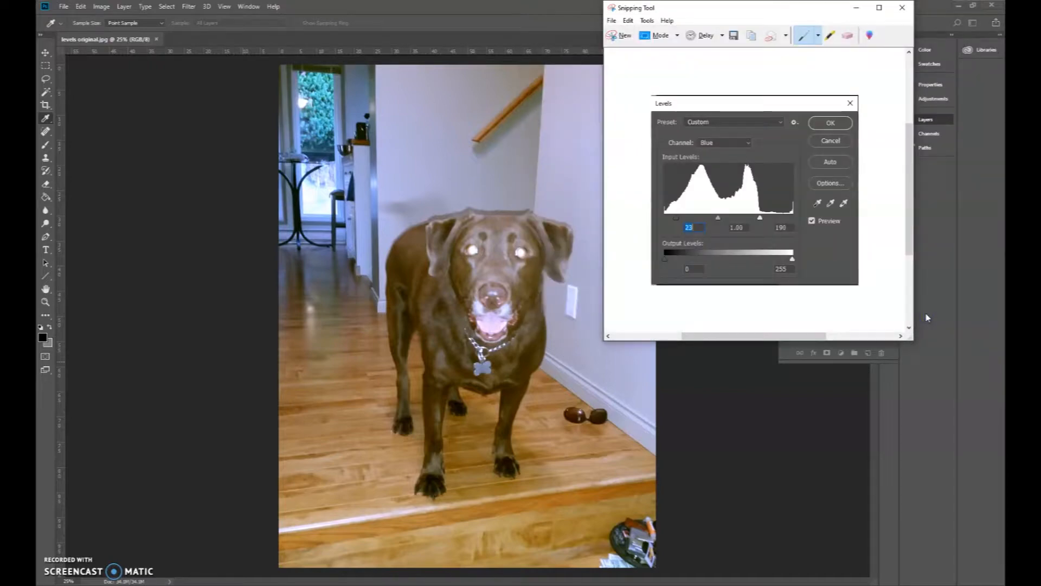
pyautogui.click(856, 8)
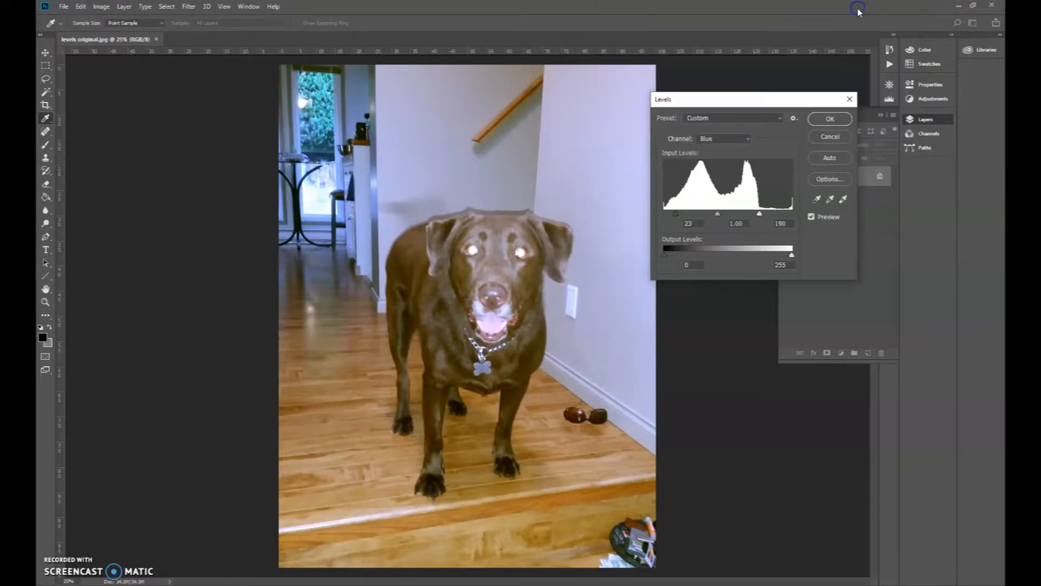
# - Apply the Blue channel Levels and save the photo as the JPEG "blue levels" in the post process folder with quality 12
pyautogui.click(836, 120)
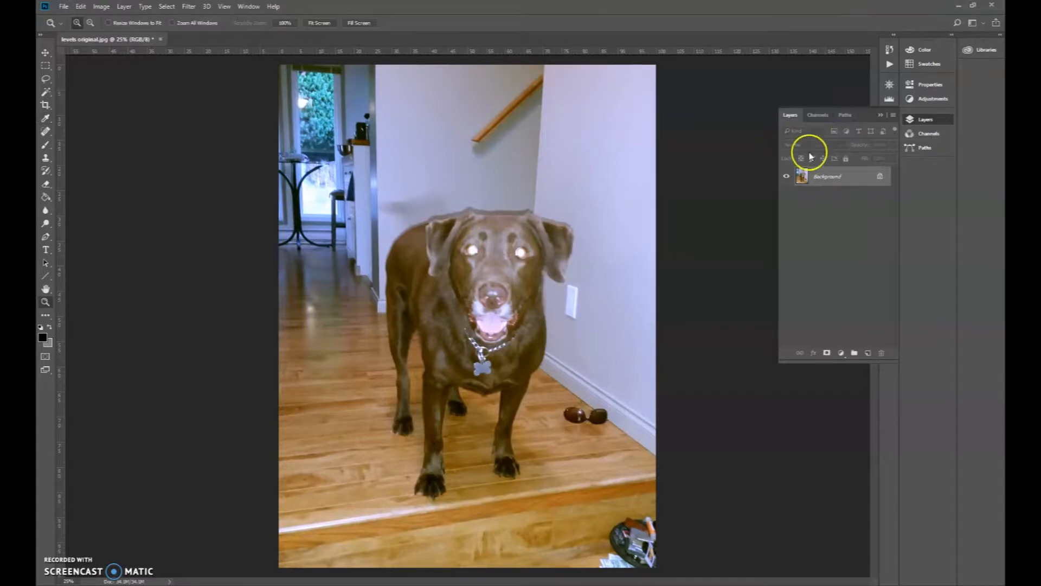
pyautogui.click(64, 6)
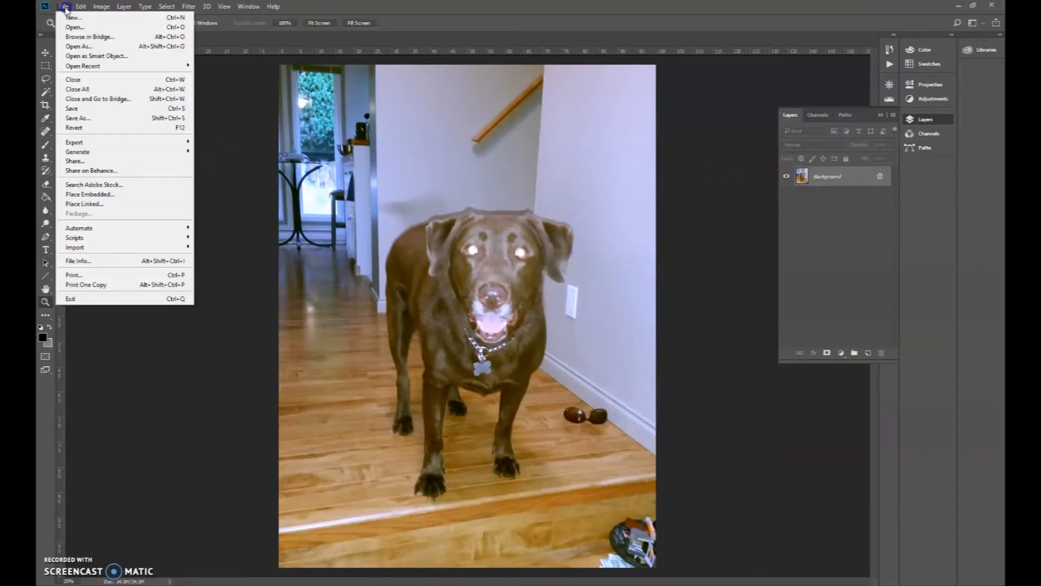
pyautogui.click(88, 118)
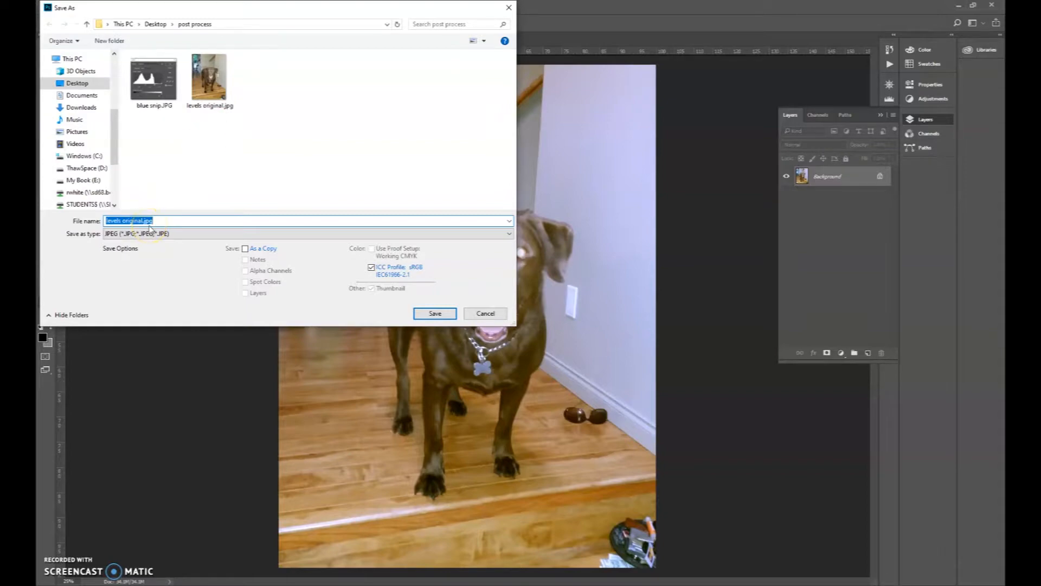
pyautogui.write('blue le')
pyautogui.press('Return')
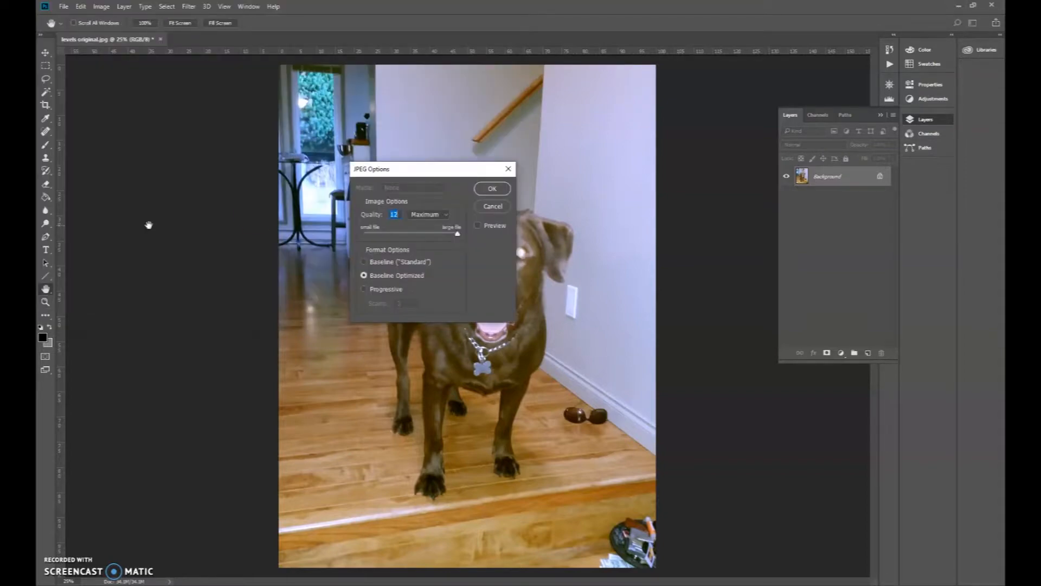
pyautogui.click(493, 188)
pyautogui.press('z')
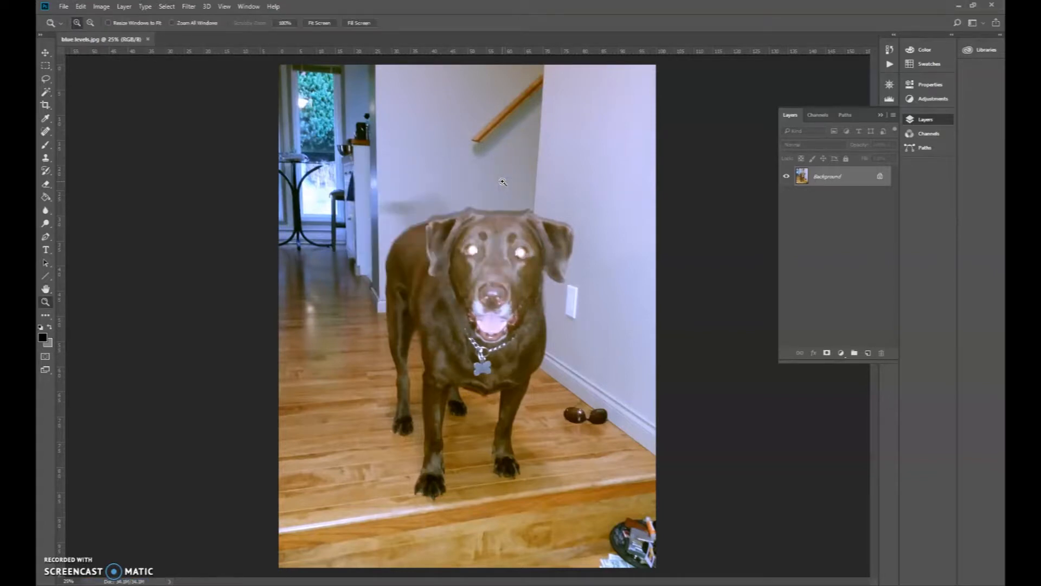
# - Close the "blue levels" photo and reopen the recent file "levels original.jpg"
pyautogui.click(148, 39)
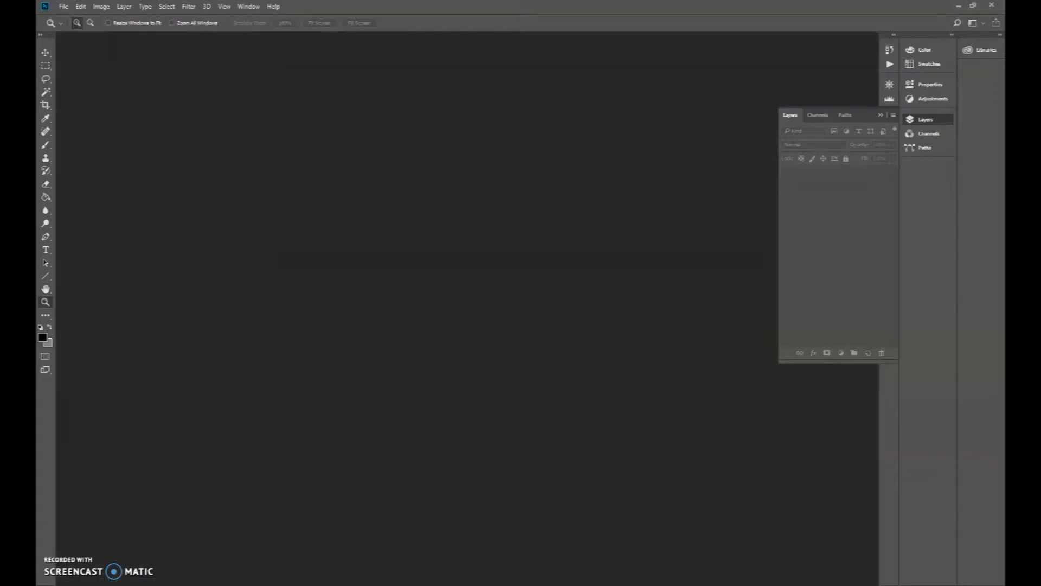
pyautogui.click(63, 7)
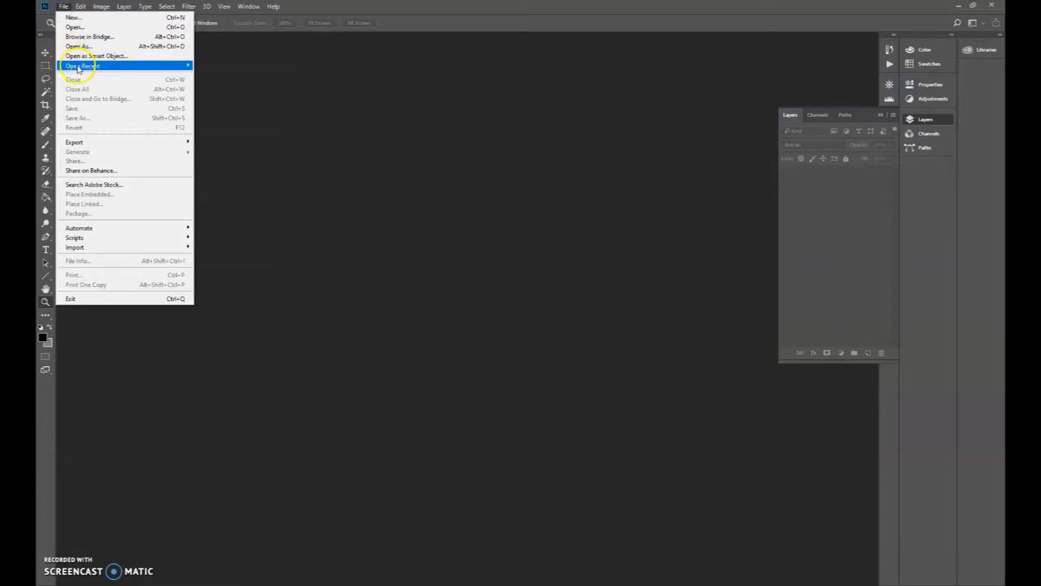
pyautogui.moveTo(78, 67)
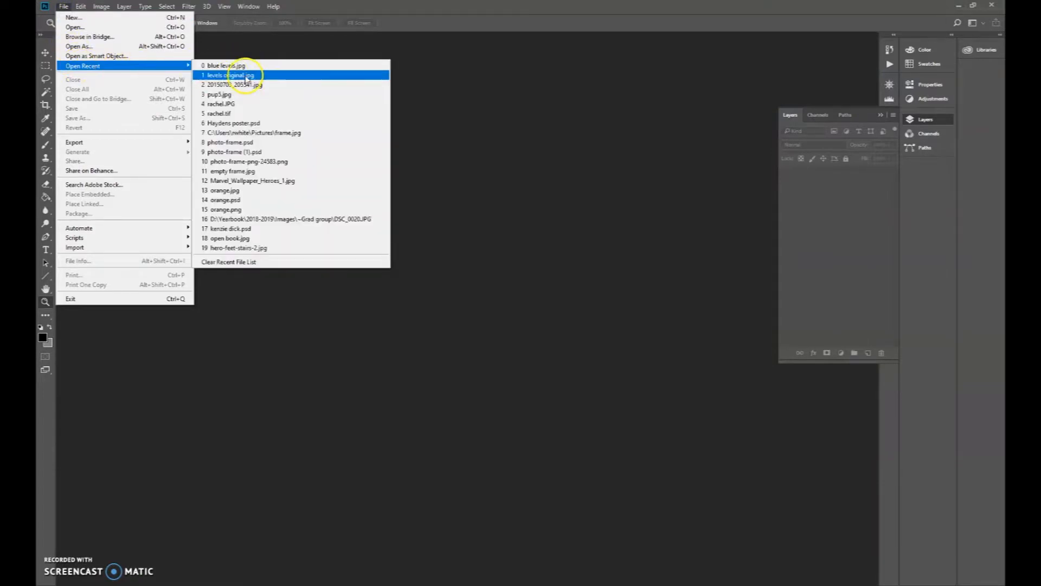
pyautogui.click(248, 77)
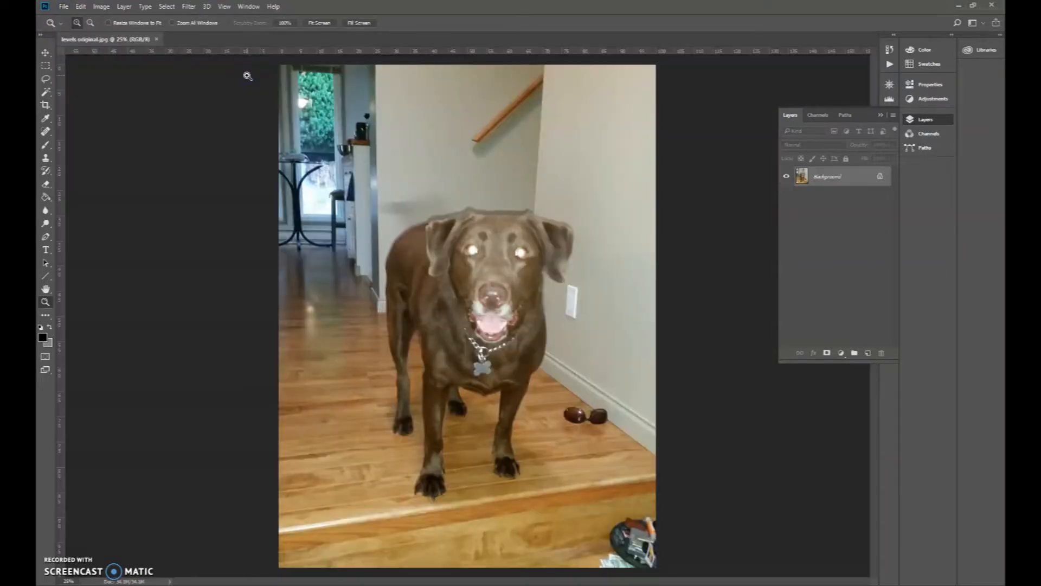
# - Open Levels for the original photo and set the Green channel's input levels to 45 for black and 216 for white
pyautogui.click(102, 7)
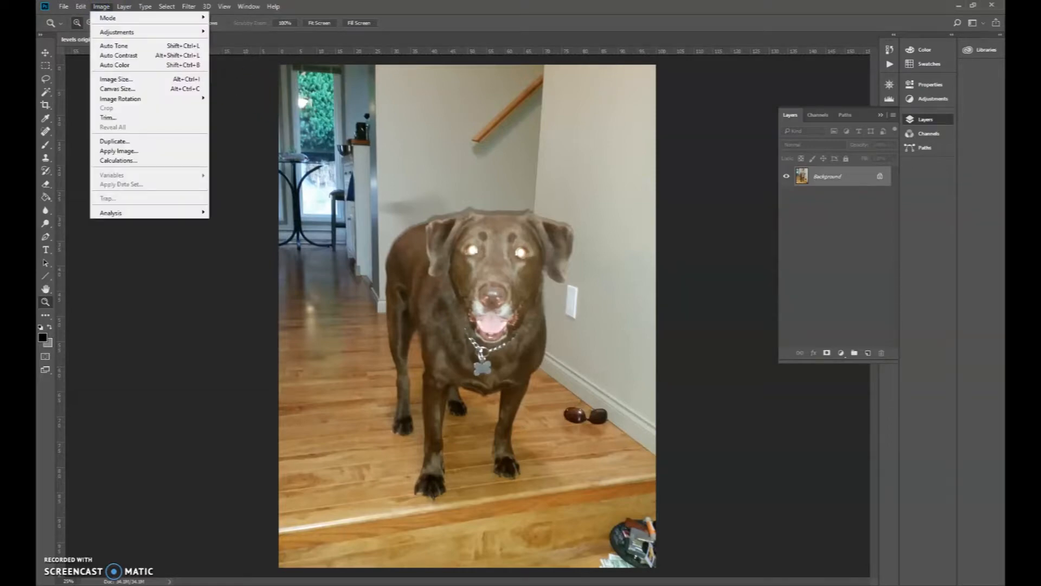
pyautogui.moveTo(114, 32)
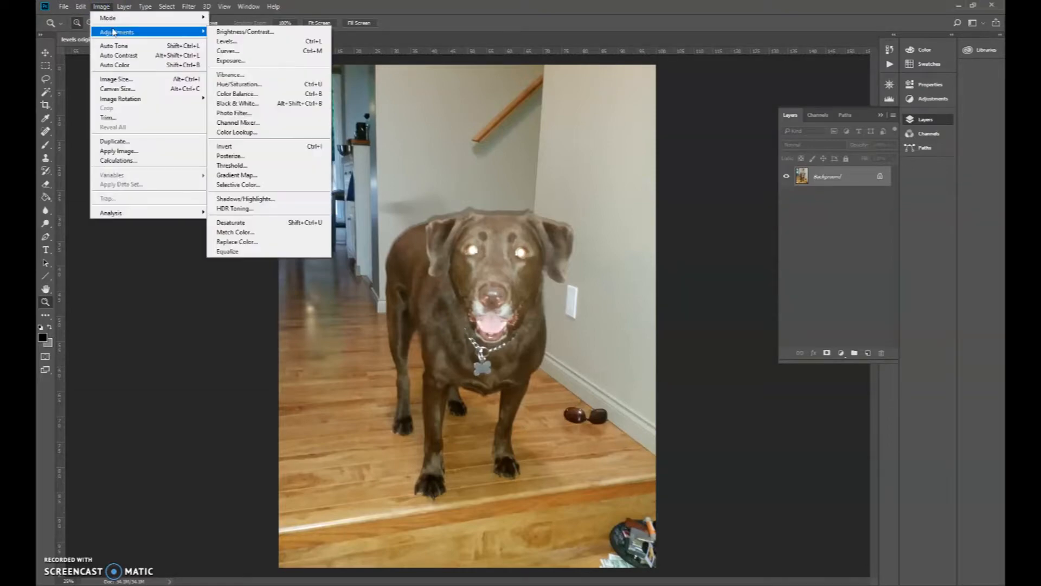
pyautogui.click(227, 42)
pyautogui.click(747, 139)
pyautogui.click(731, 163)
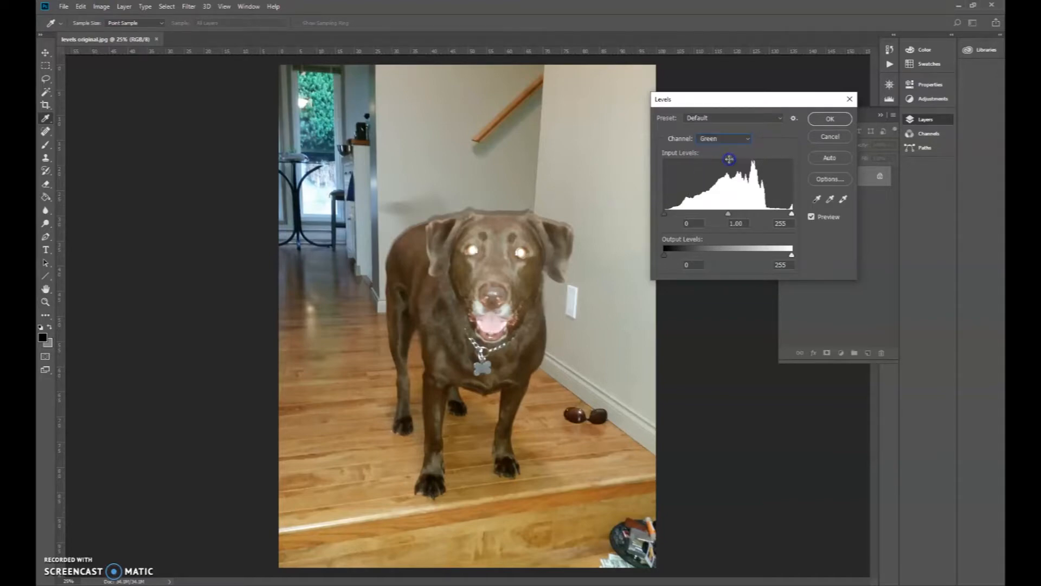
pyautogui.moveTo(792, 217); pyautogui.dragTo(772, 216)
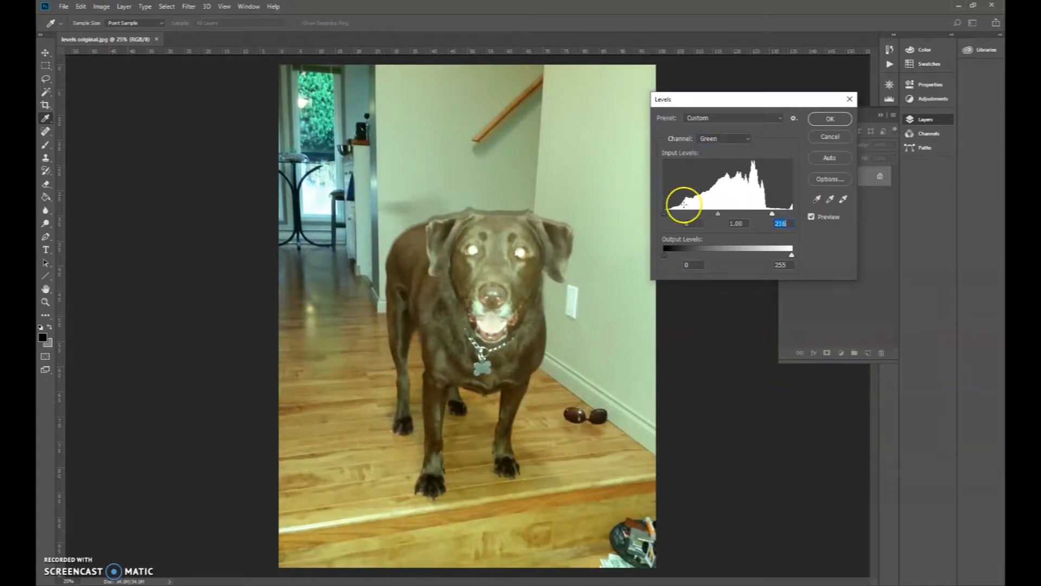
pyautogui.moveTo(665, 213); pyautogui.dragTo(682, 216)
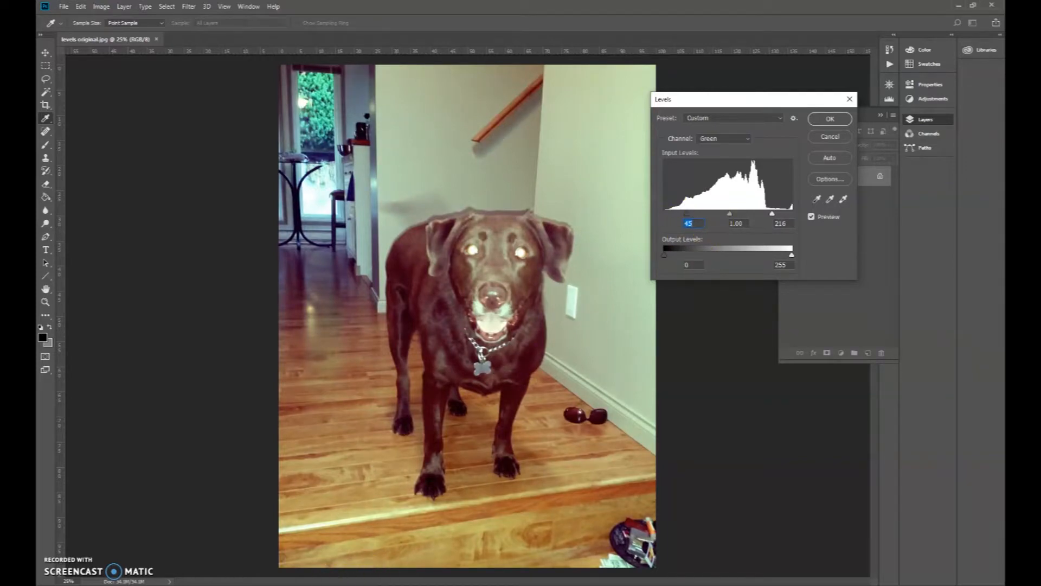
# - Switch to Snipping Tool and capture a new snip of Photoshop's Green channel Levels dialog
pyautogui.hotkey('alt', 'Tab')
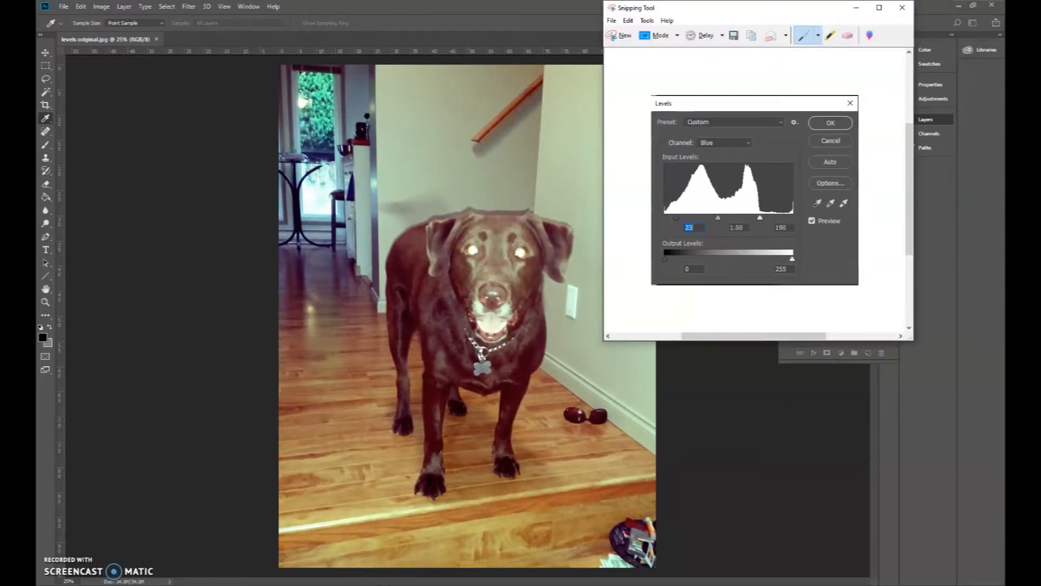
pyautogui.click(613, 36)
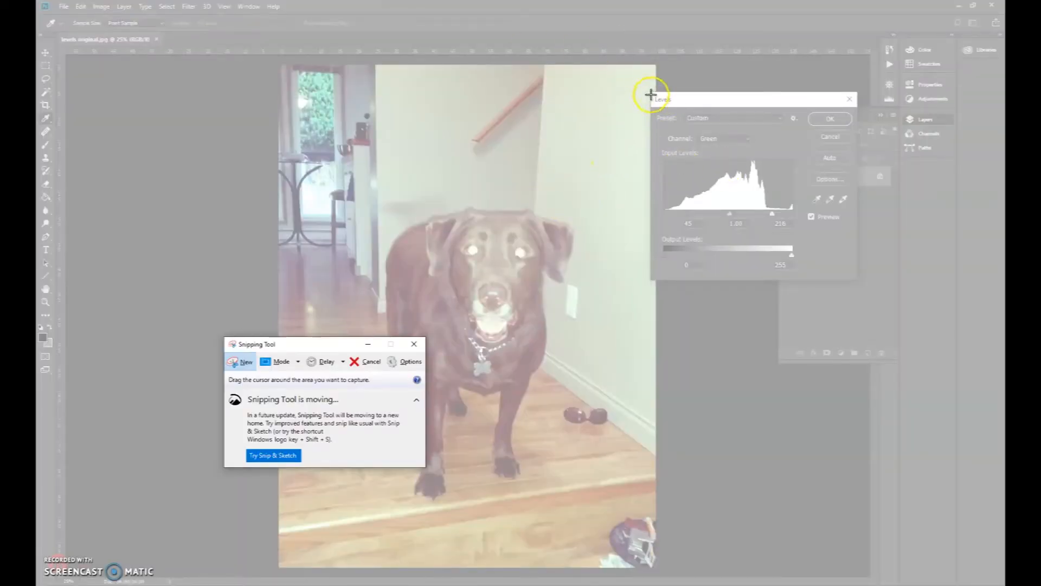
pyautogui.moveTo(649, 90); pyautogui.dragTo(859, 280)
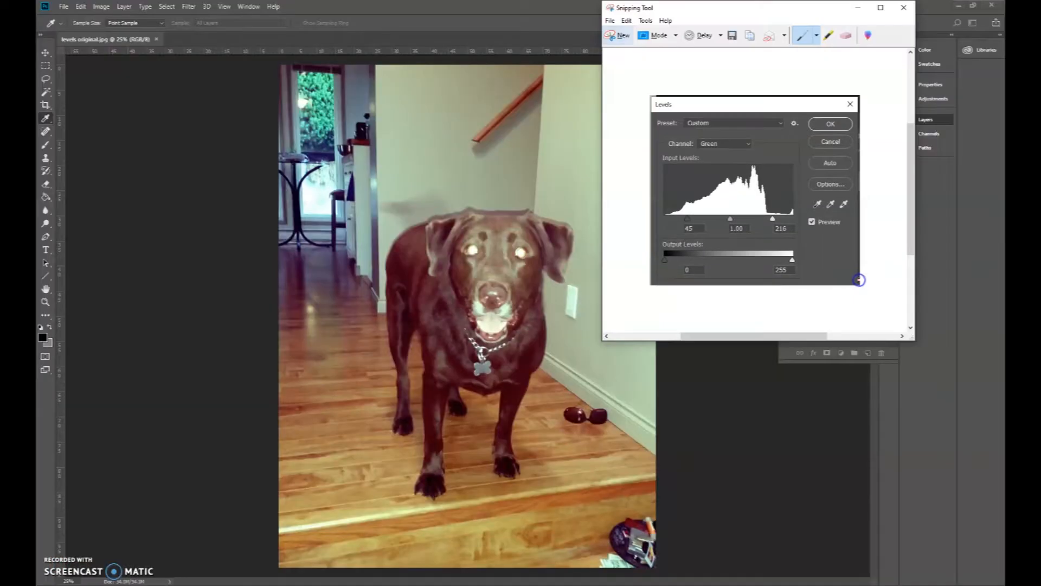
# - Save the snip as the JPEG "green" in the post process folder and minimize Snipping Tool
pyautogui.click(732, 35)
pyautogui.write('green')
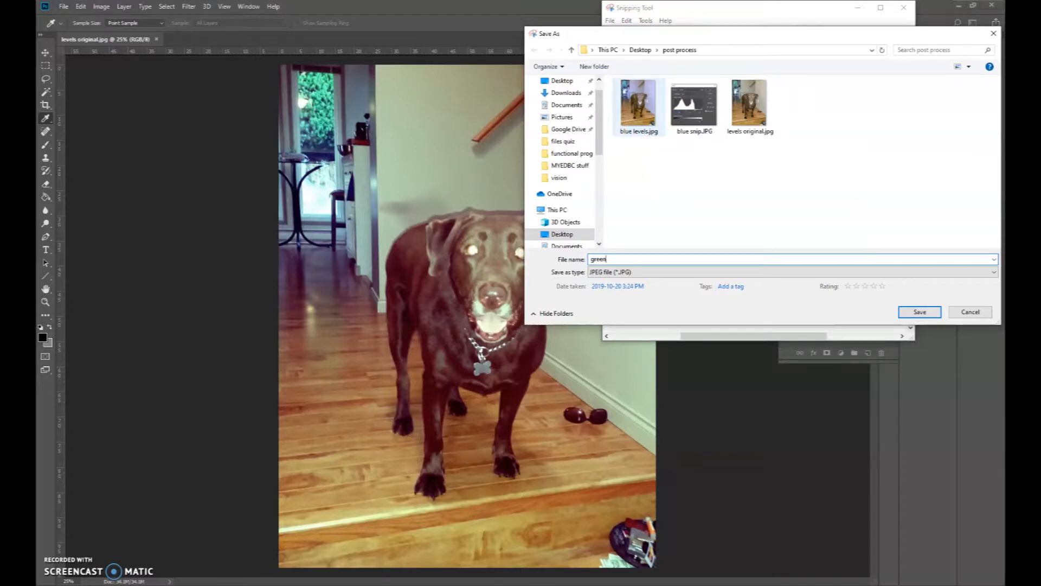
pyautogui.click(921, 312)
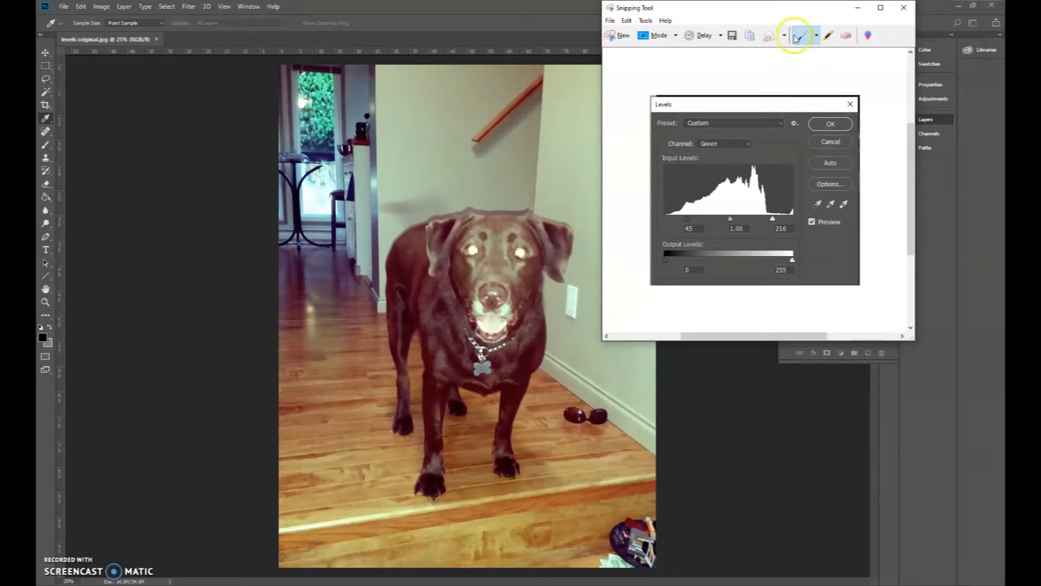
pyautogui.click(858, 10)
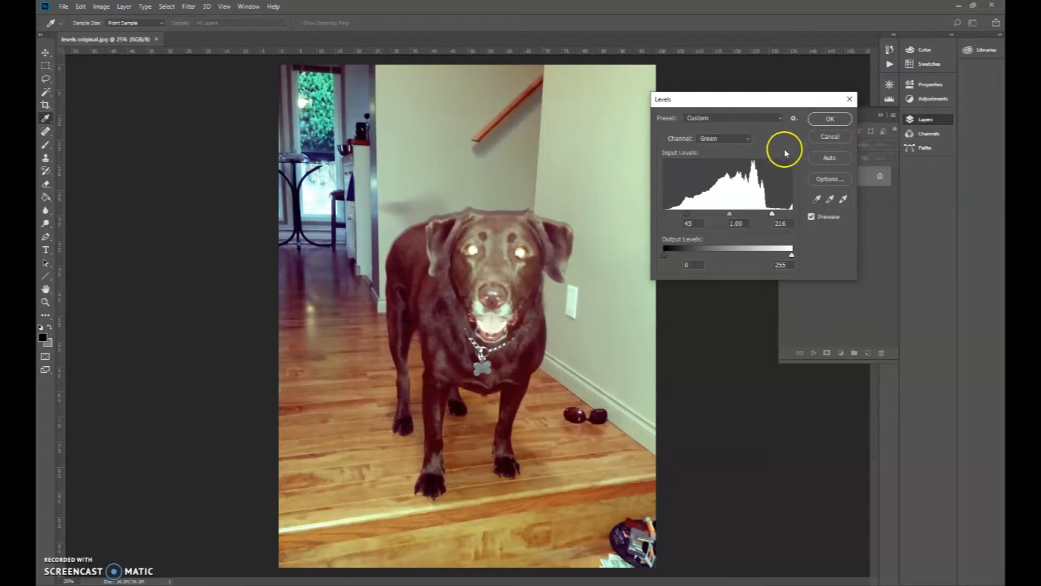
# - Apply the Green channel Levels and save the photo as the JPEG "levels green" in the post process folder with quality 12
pyautogui.click(830, 118)
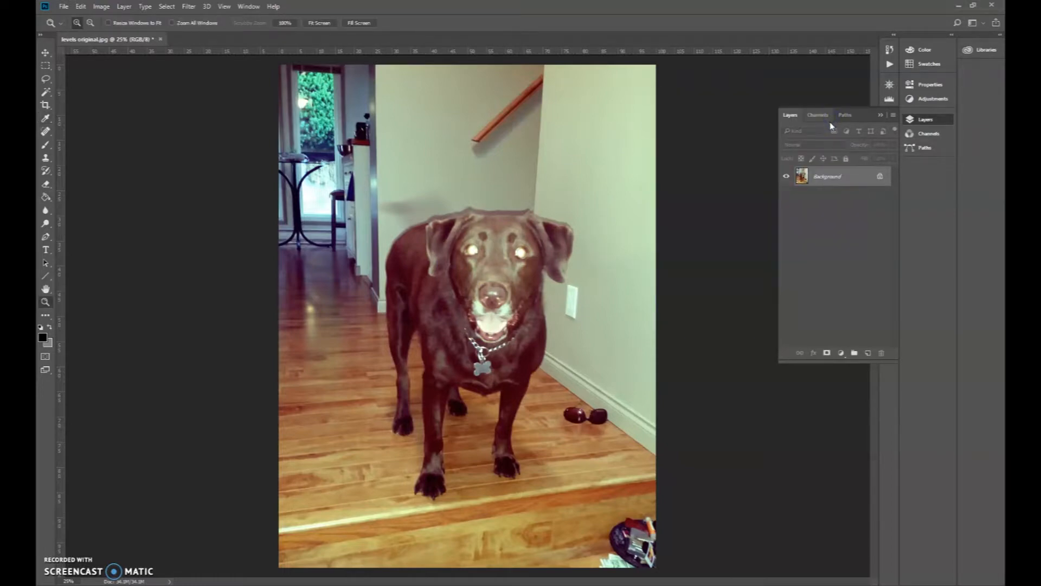
pyautogui.click(64, 7)
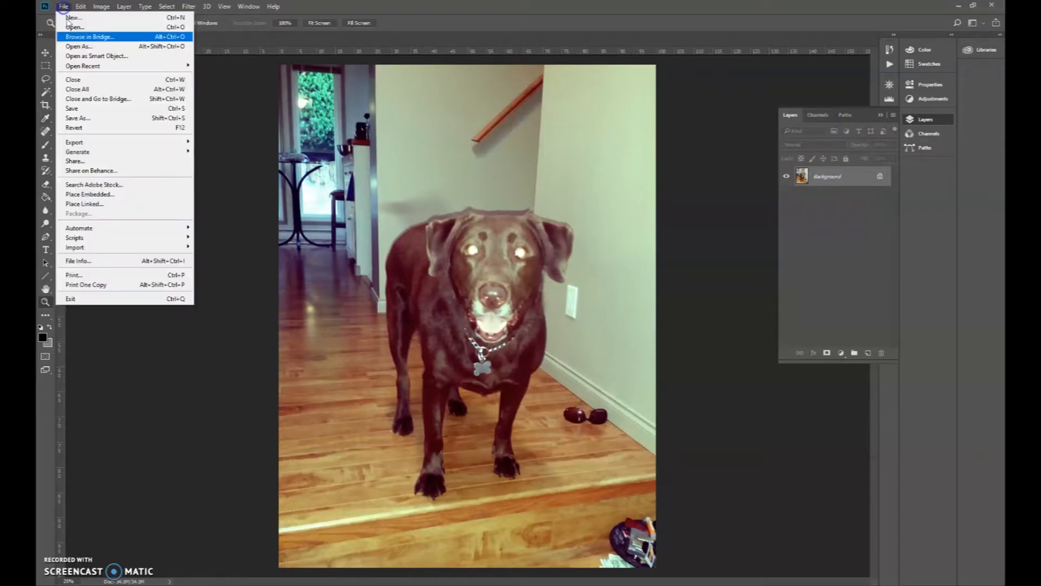
pyautogui.click(86, 118)
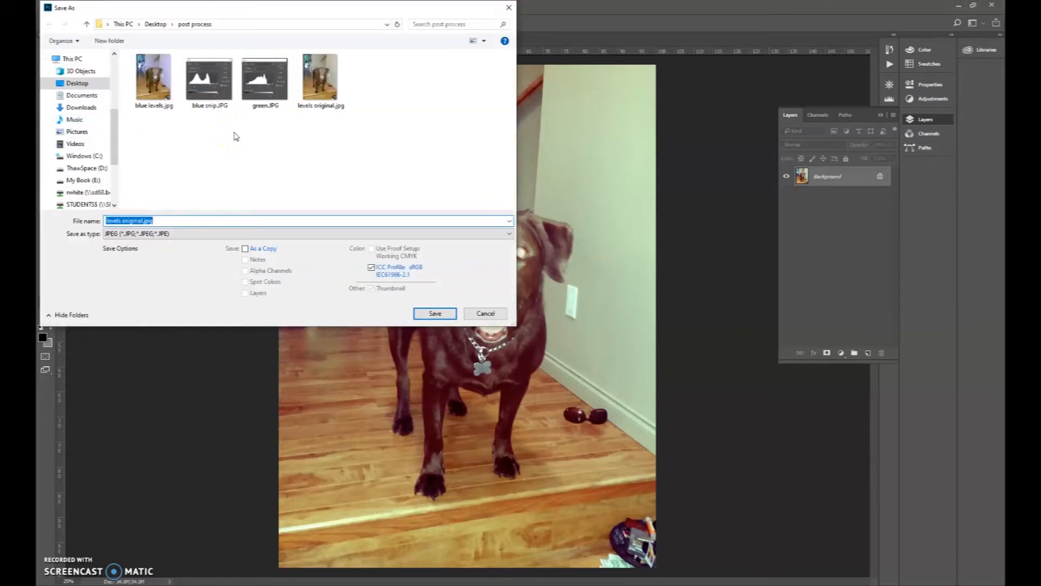
pyautogui.press('BackSpace')
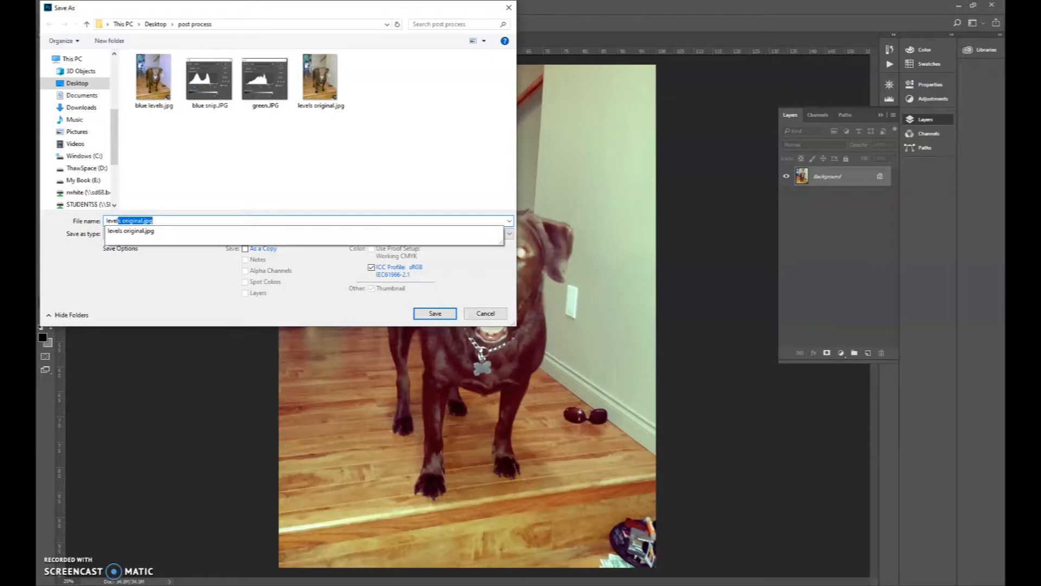
pyautogui.write('green')
pyautogui.press('Return')
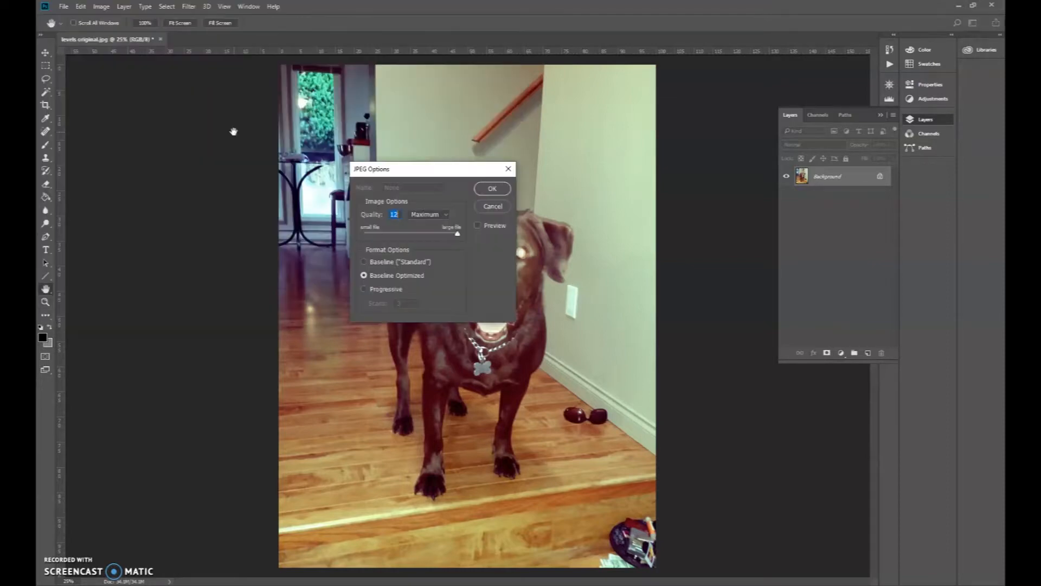
pyautogui.click(481, 188)
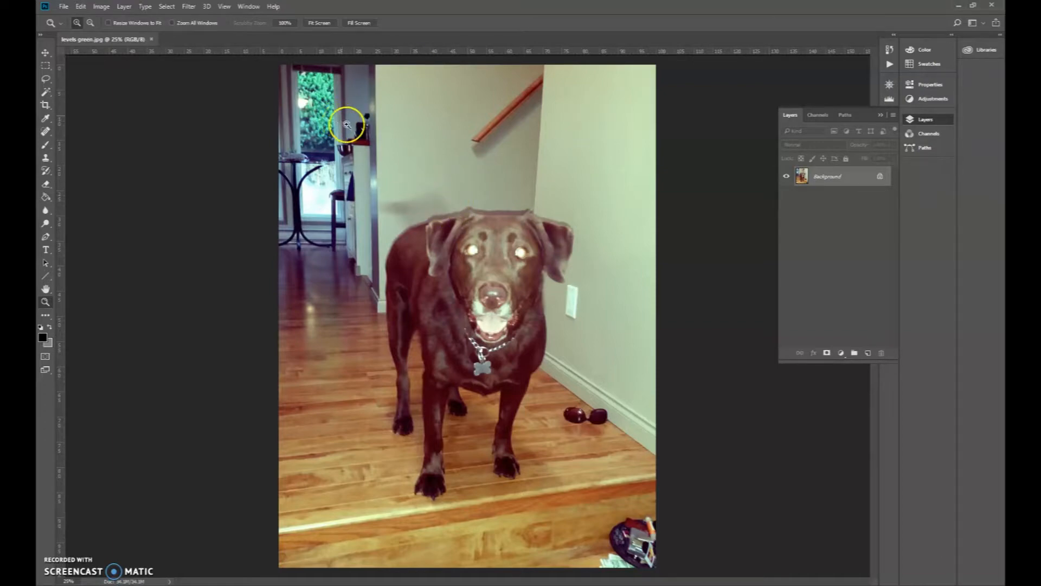
# - Bring the Photoshop Post Processing PDF into view, review Image 1's instruction on repeating with different settings, and move the window back off screen
pyautogui.moveTo(37, 81); pyautogui.dragTo(496, 64)
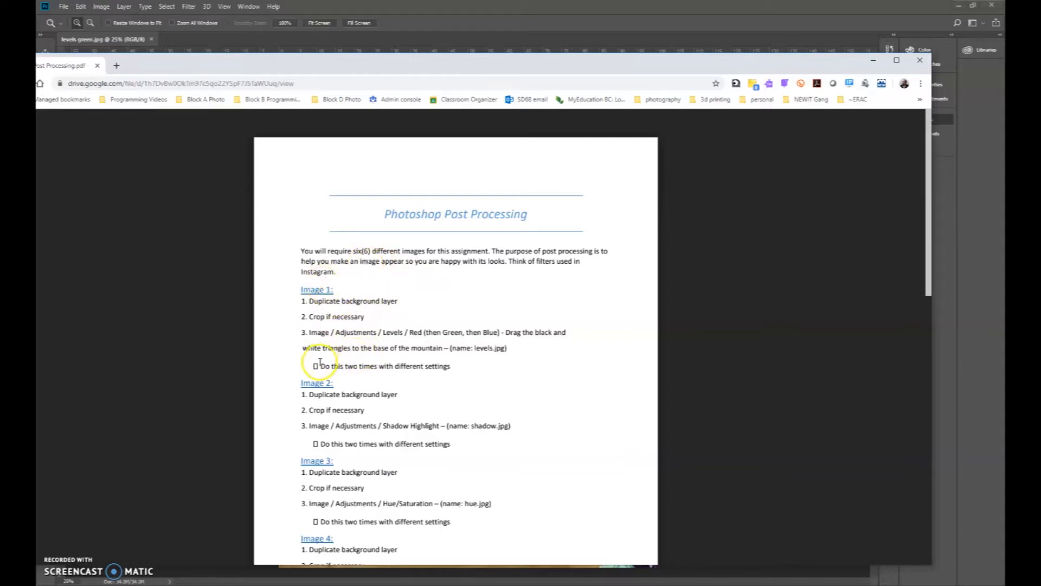
pyautogui.doubleClick(423, 369)
pyautogui.doubleClick(386, 369)
pyautogui.doubleClick(352, 368)
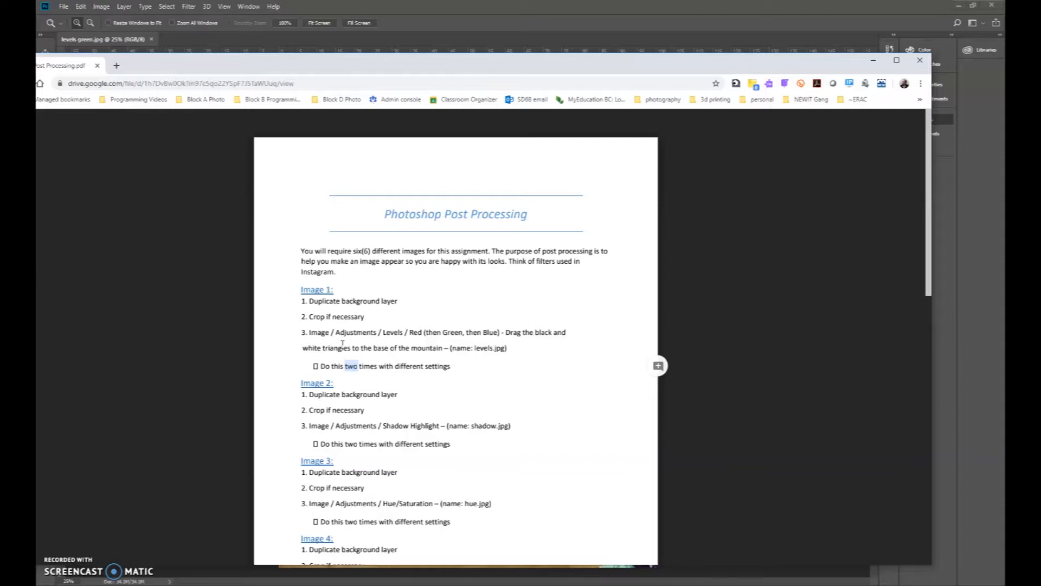
pyautogui.moveTo(419, 64); pyautogui.dragTo(36, 83)
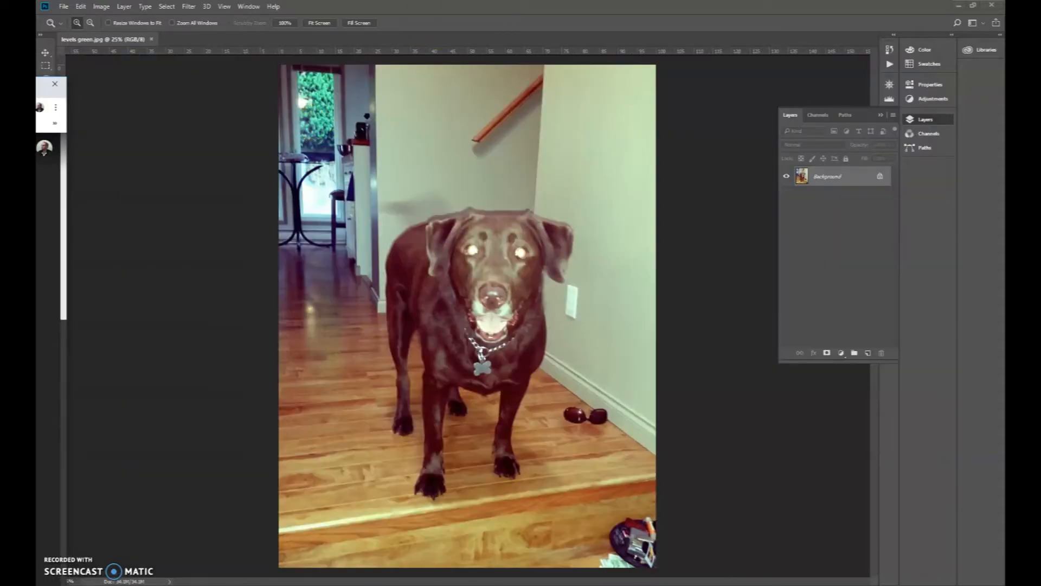
pyautogui.moveTo(36, 83); pyautogui.dragTo(0, 83)
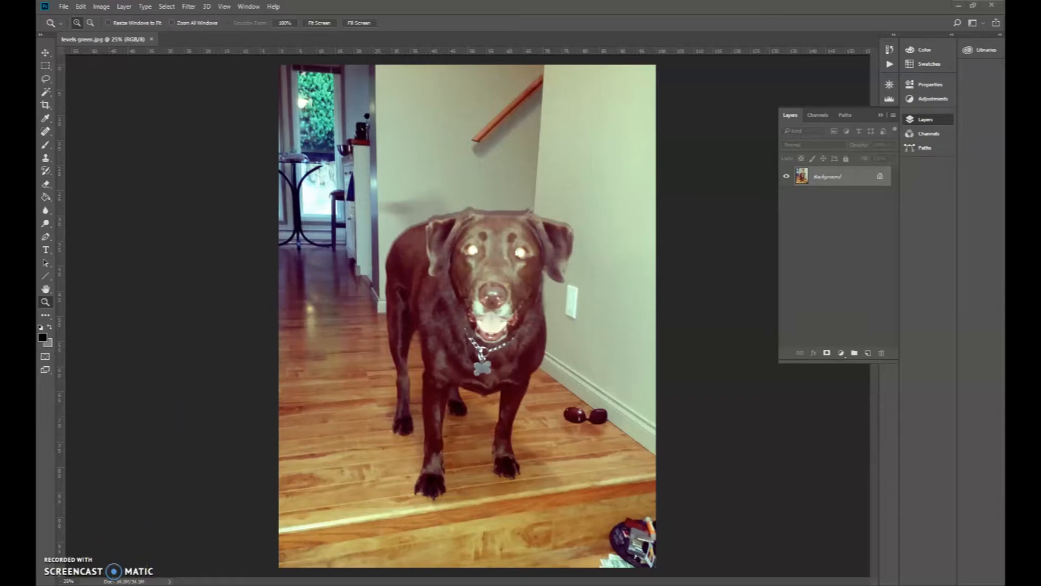
# - Open the Desktop's post process folder in File Explorer
pyautogui.click(87, 576)
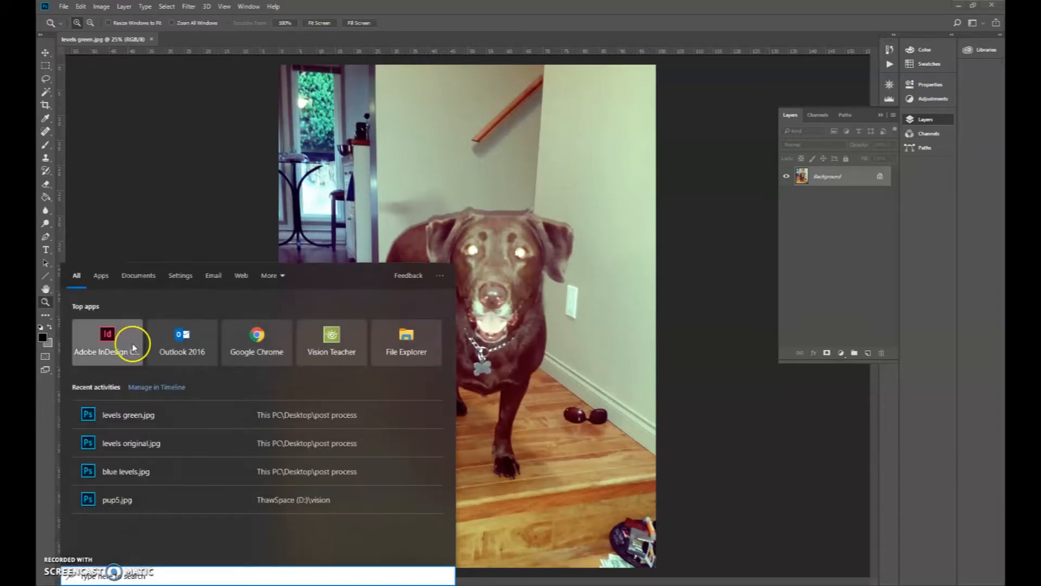
pyautogui.click(48, 575)
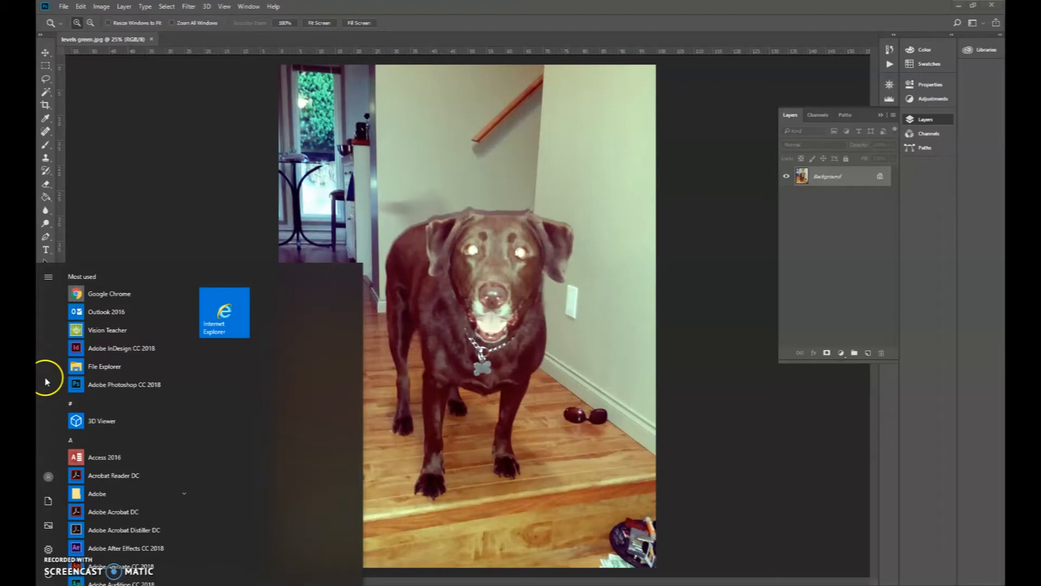
pyautogui.click(49, 500)
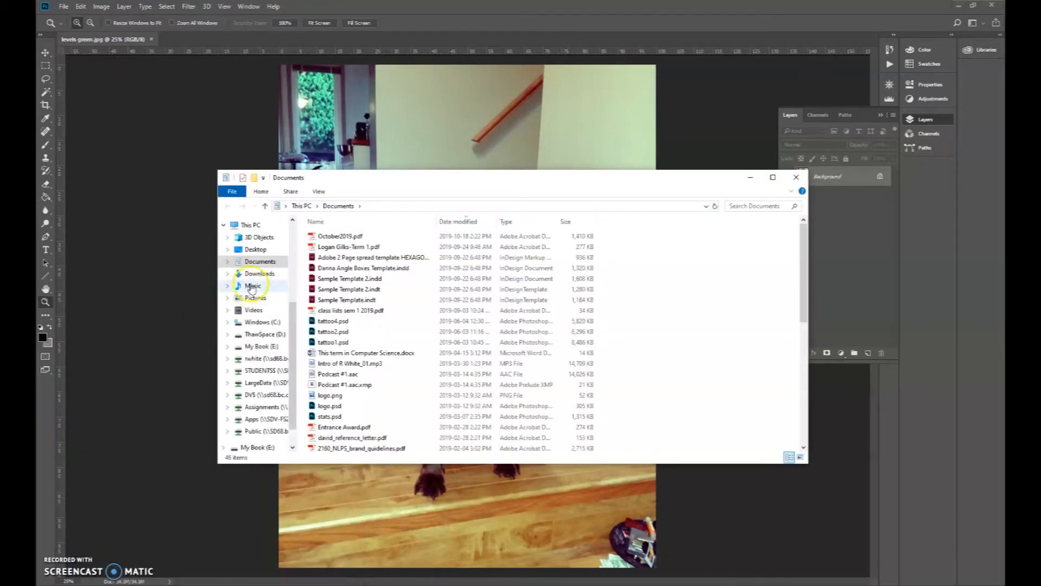
pyautogui.click(264, 248)
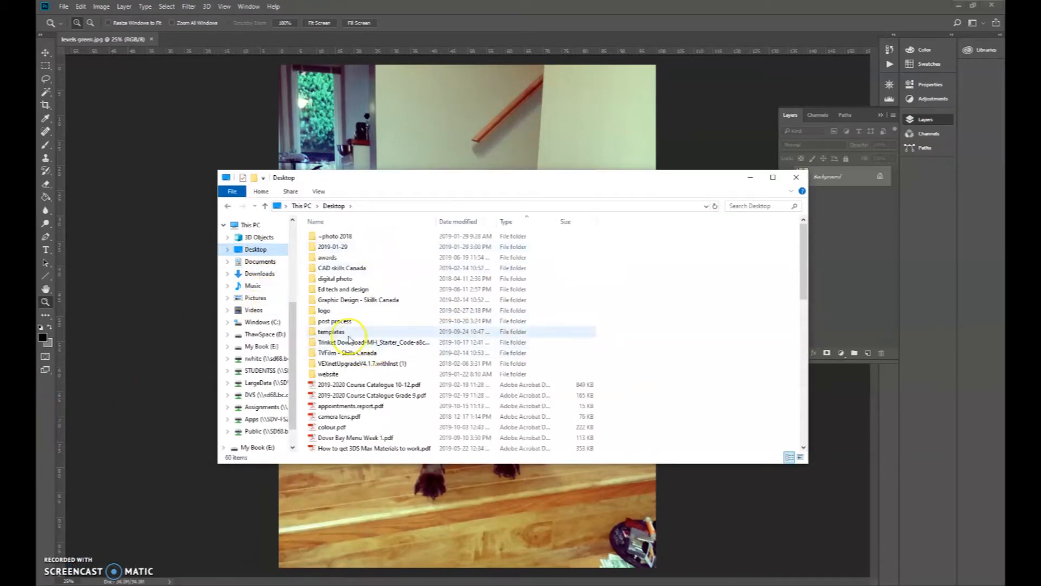
pyautogui.doubleClick(328, 320)
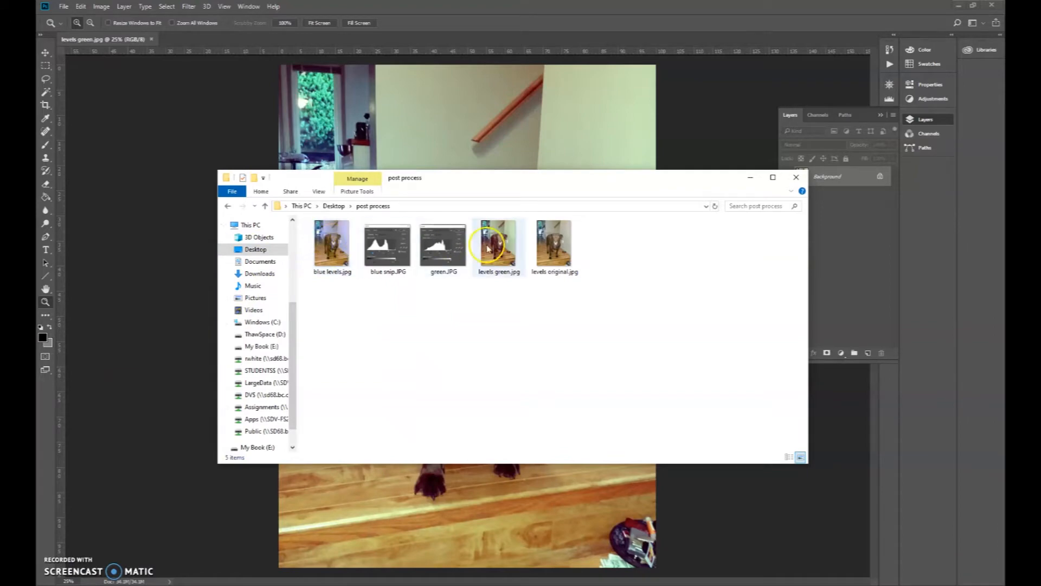
# - Open "blue levels.jpg" in Photo Gallery, browse through the folder's images to "levels original.jpg", and minimize the viewer
pyautogui.rightClick(330, 250)
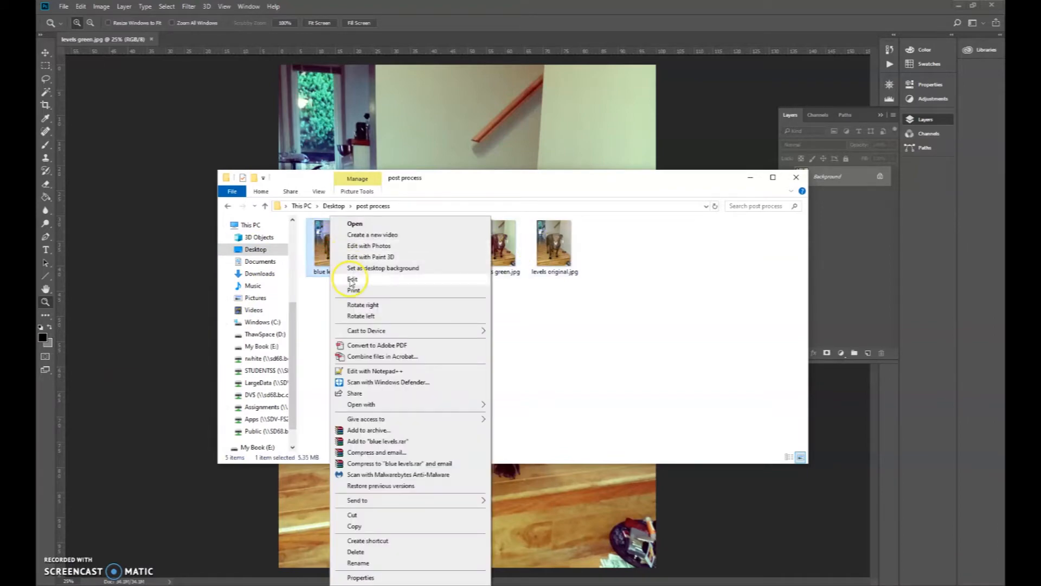
pyautogui.moveTo(378, 406)
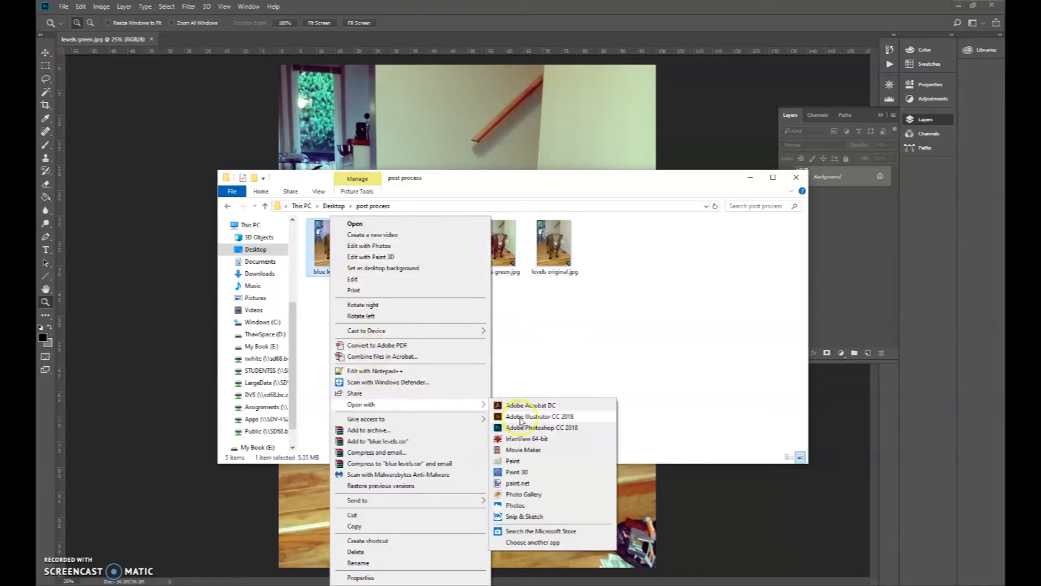
pyautogui.click(525, 496)
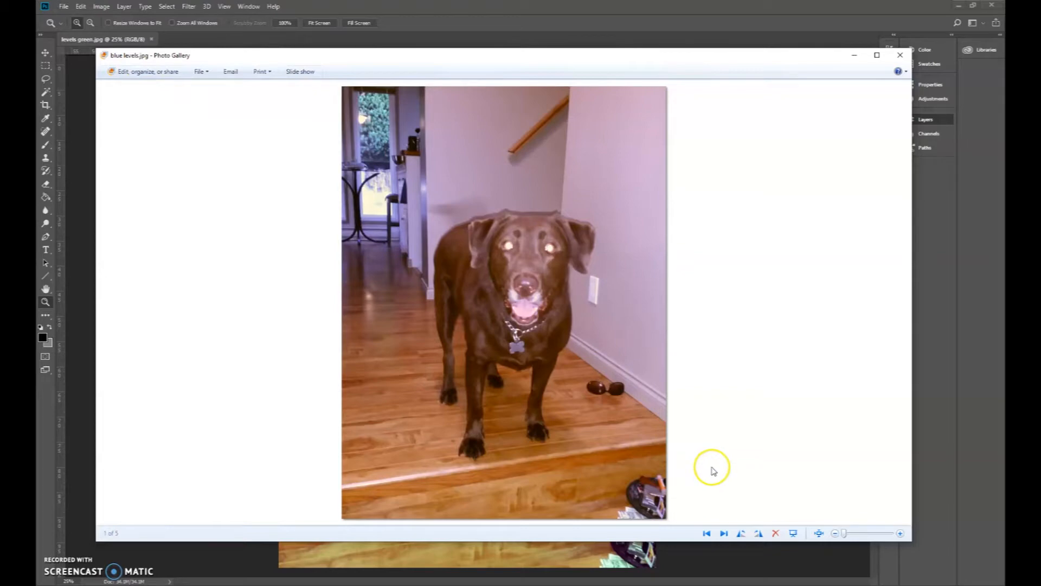
pyautogui.click(724, 533)
pyautogui.click(724, 533)
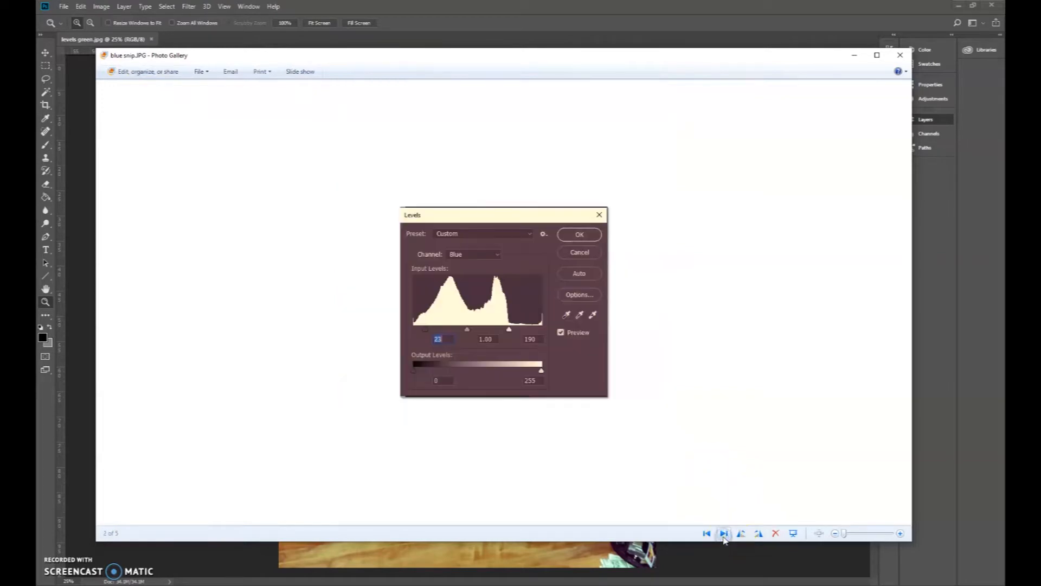
pyautogui.click(724, 534)
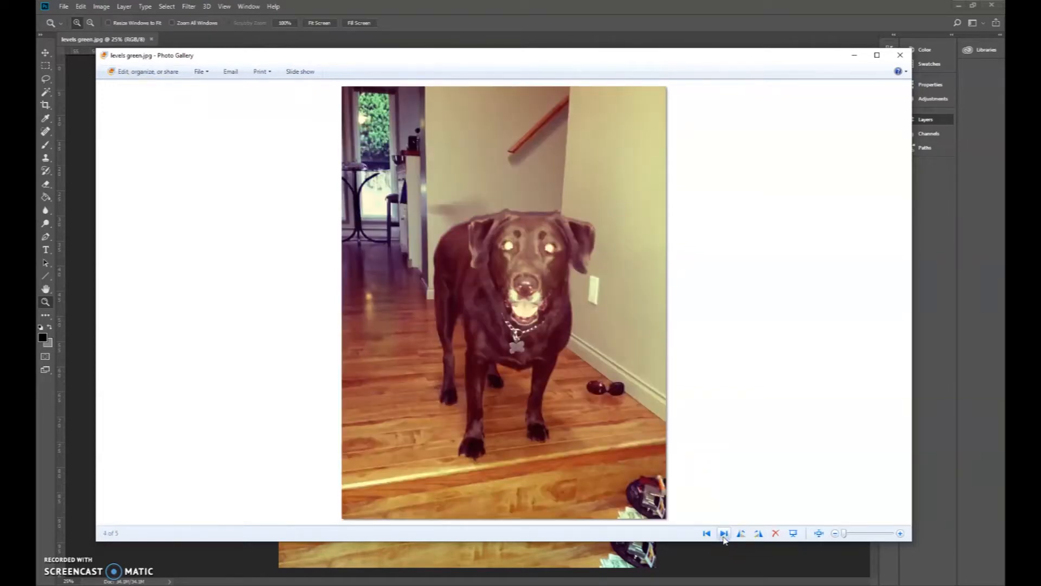
pyautogui.click(724, 534)
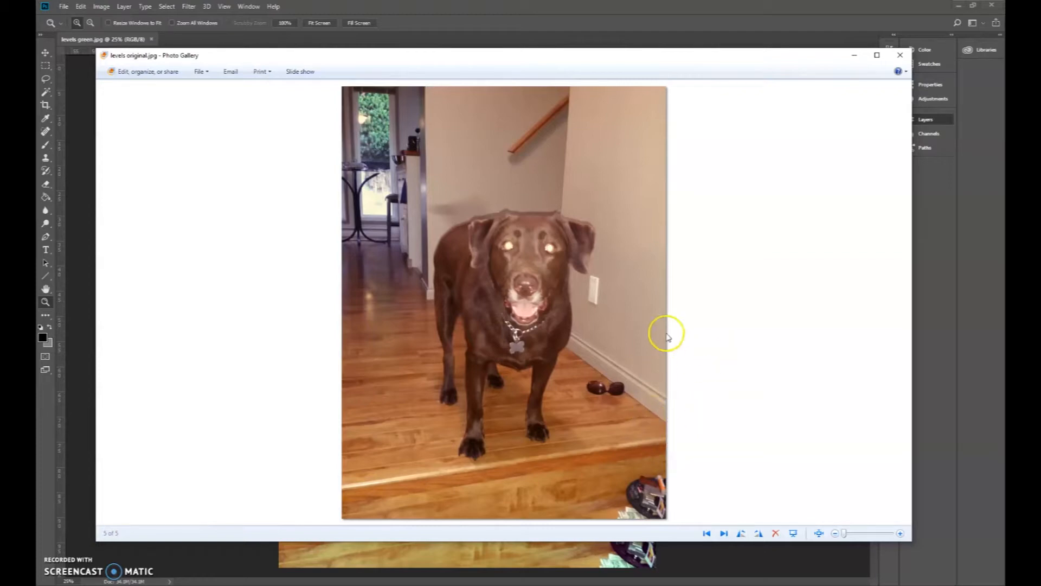
pyautogui.click(855, 56)
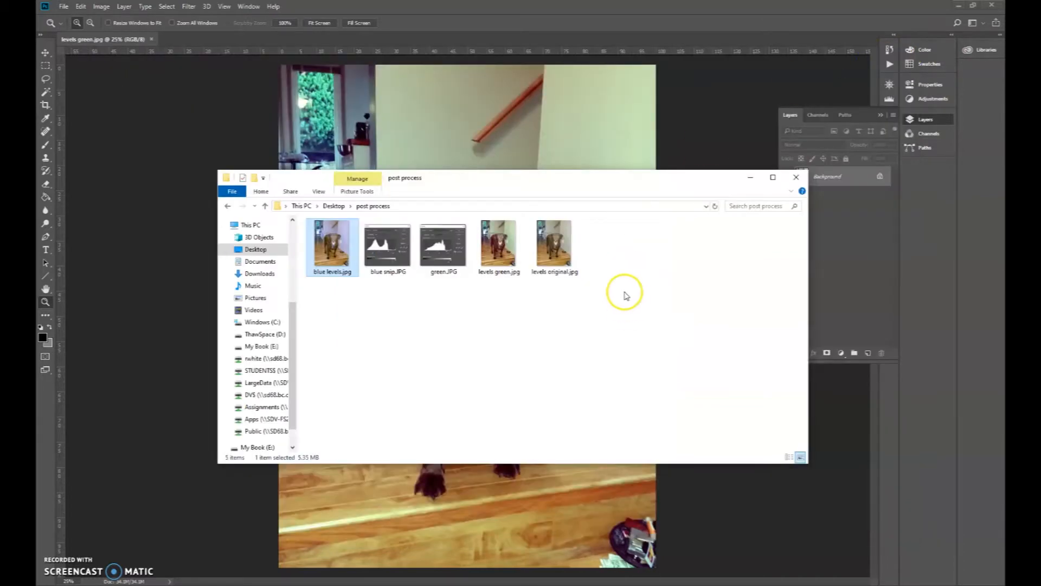
# - Minimize the folder window, switch to the Photo Post Process assignment in Google Classroom, and open its attached Workflow presentation
pyautogui.click(750, 182)
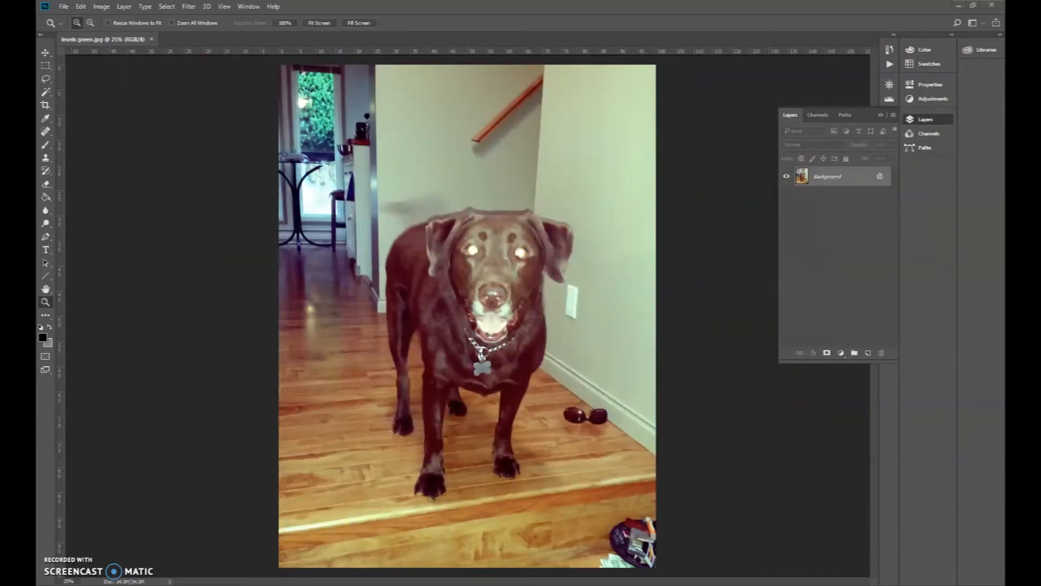
pyautogui.click(114, 542)
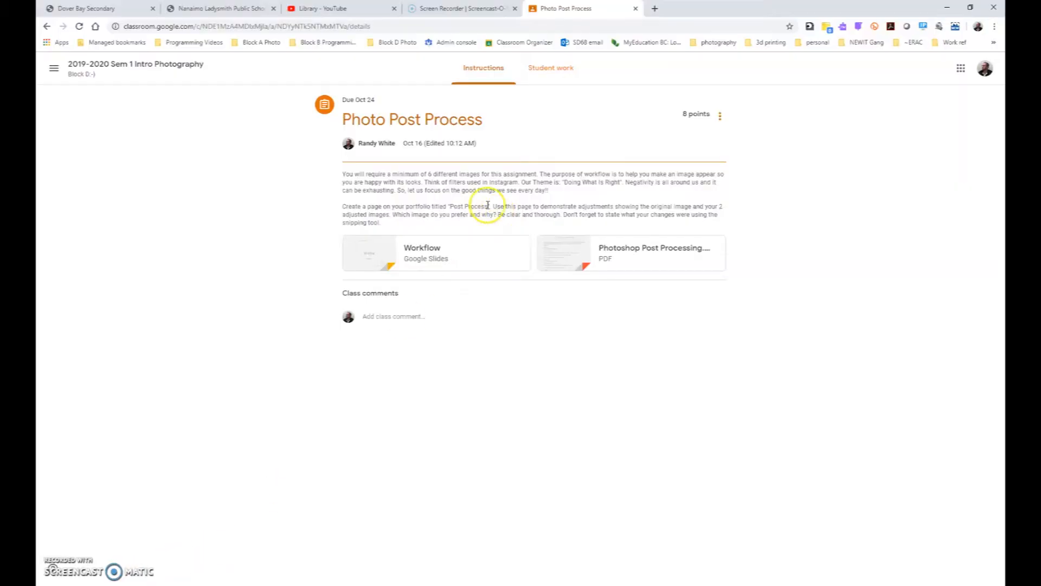
pyautogui.click(410, 255)
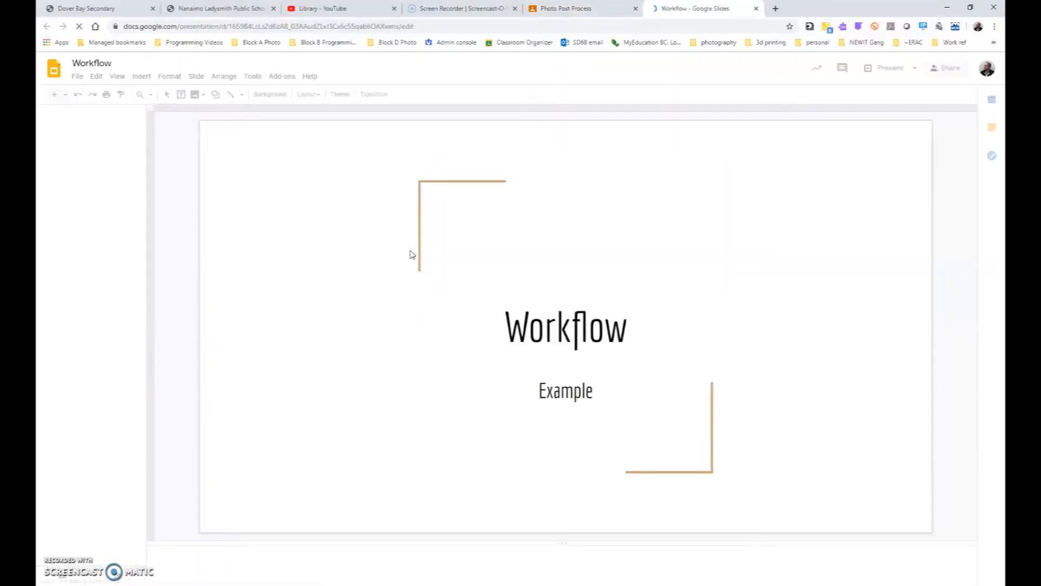